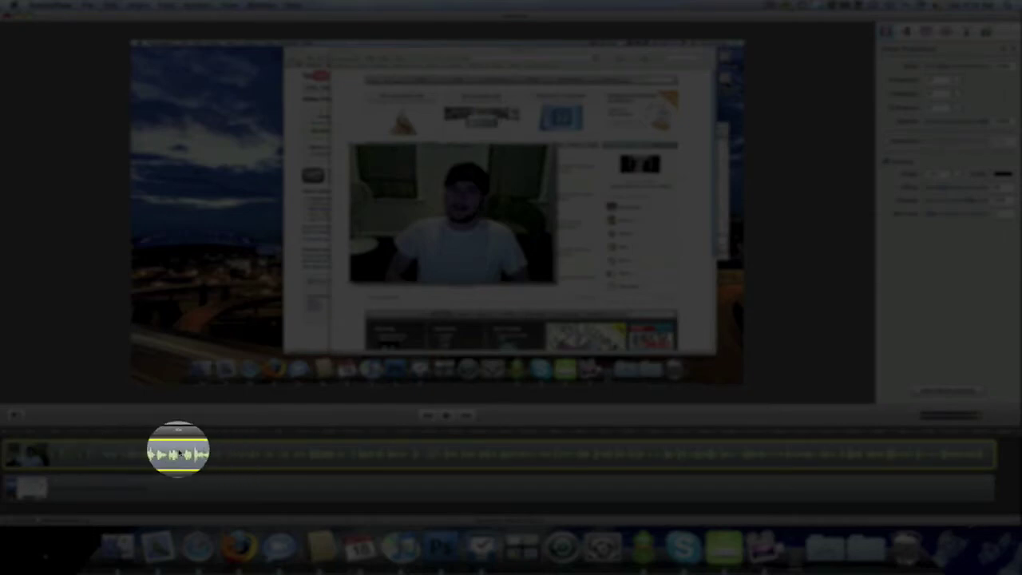
# Select the screen recording and webcam clips, then scrub to where the Spaces preferences window appears.
pyautogui.click(188, 493)
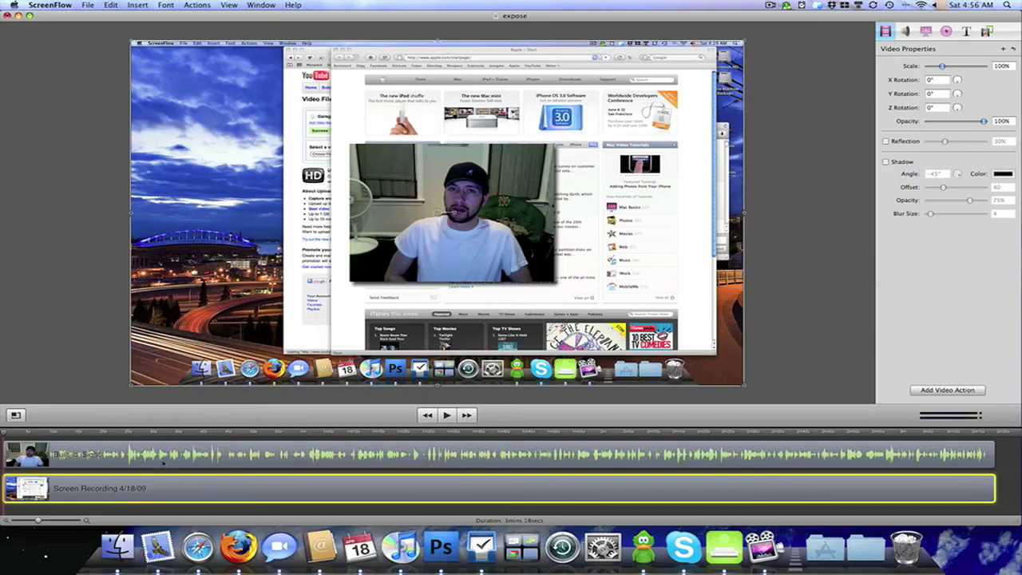
pyautogui.click(163, 461)
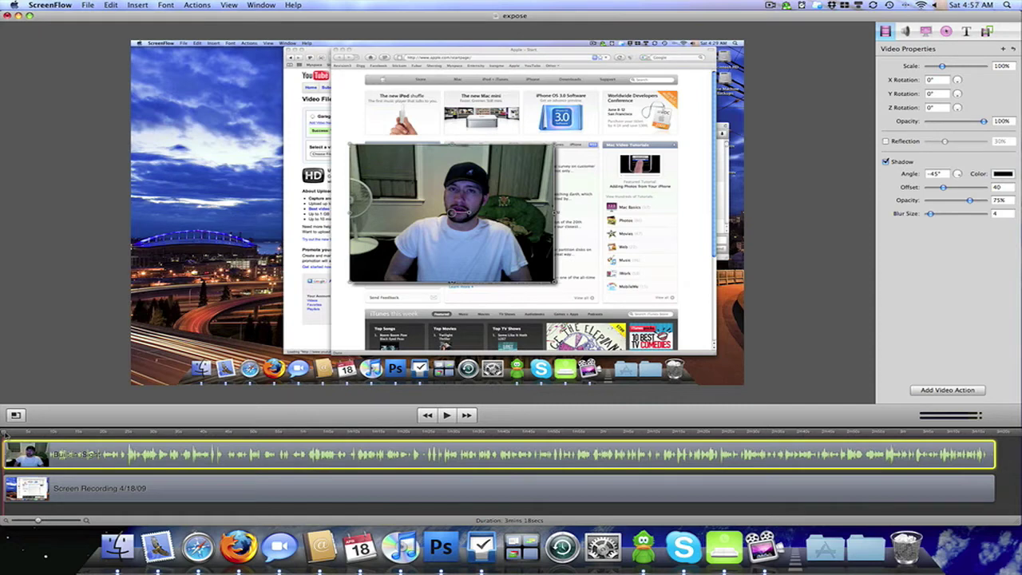
pyautogui.moveTo(4, 431); pyautogui.dragTo(131, 434)
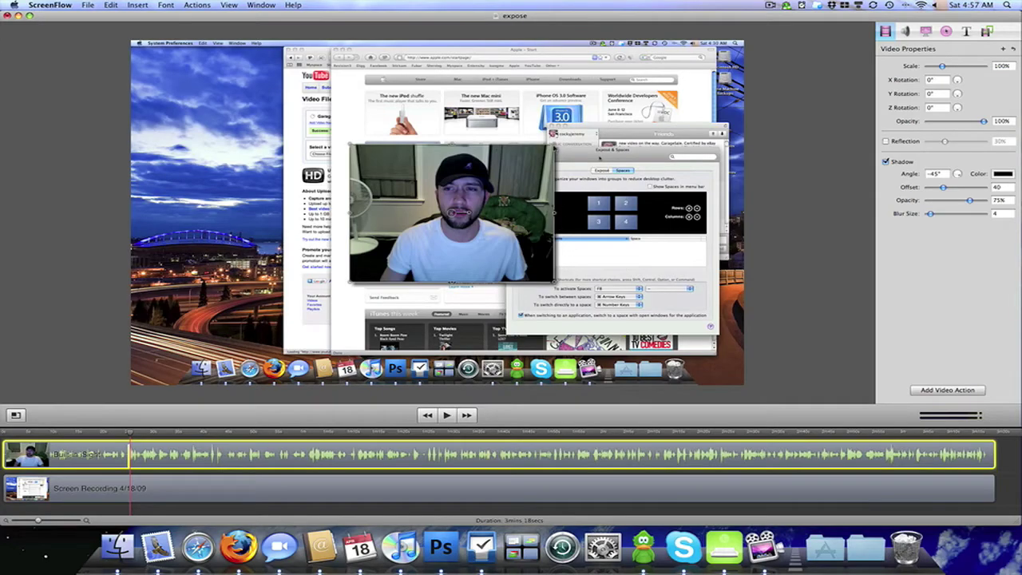
# Scale the webcam overlay to 81%, move it left, tilt it, add reflection and a 112° shadow at offset 80.
pyautogui.moveTo(553, 143); pyautogui.dragTo(503, 166)
pyautogui.moveTo(431, 223); pyautogui.dragTo(275, 229)
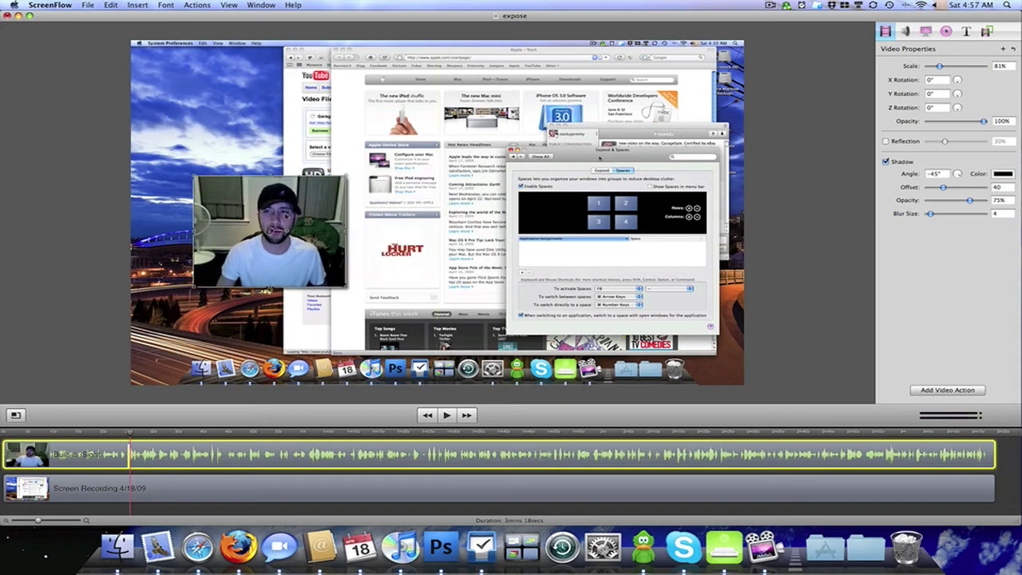
pyautogui.moveTo(957, 93); pyautogui.dragTo(958, 112)
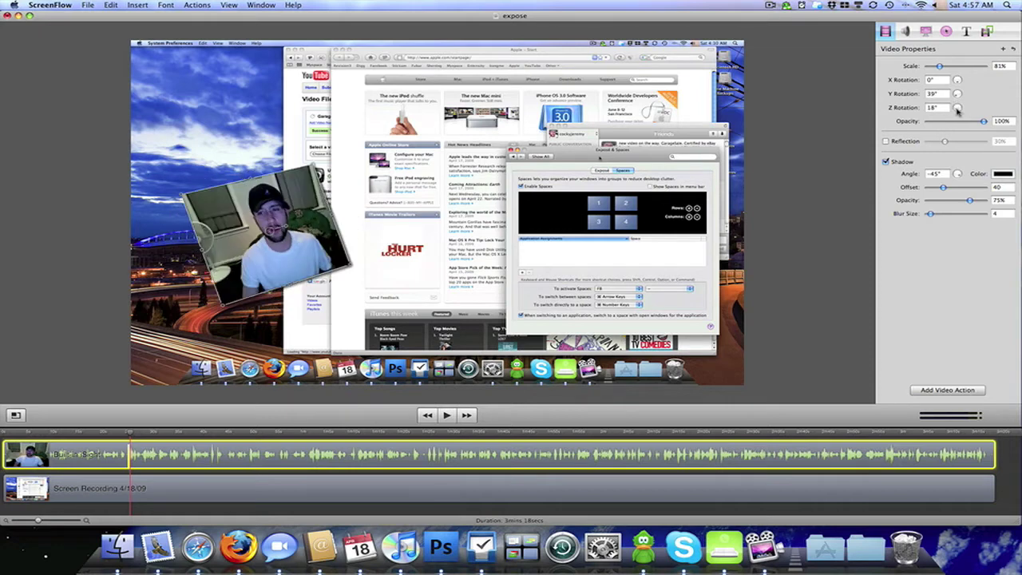
pyautogui.click(907, 143)
pyautogui.moveTo(943, 187); pyautogui.dragTo(958, 187)
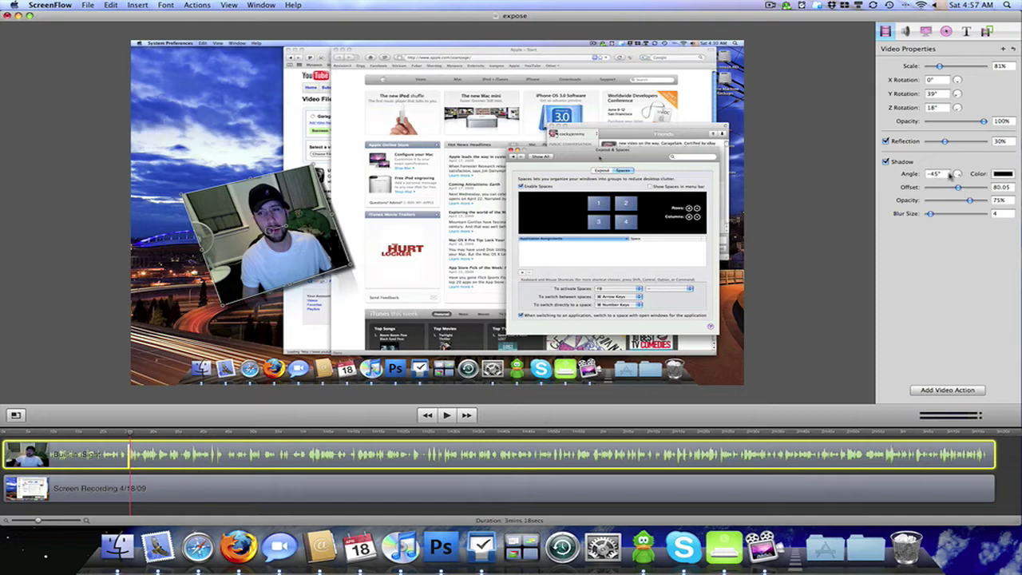
pyautogui.click(957, 174)
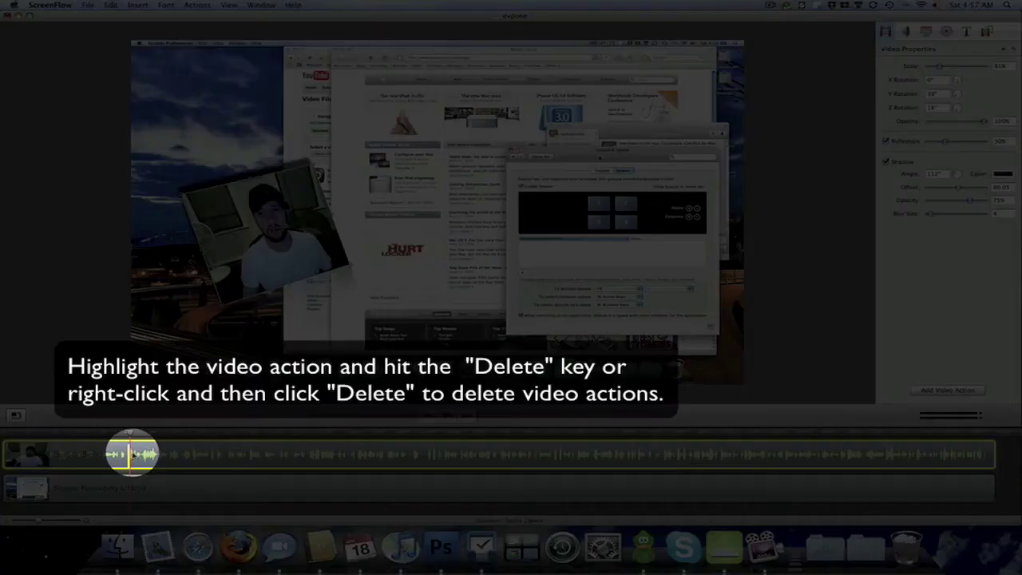
# Delete the webcam clip's video action from its context menu.
pyautogui.rightClick(138, 452)
pyautogui.click(147, 458)
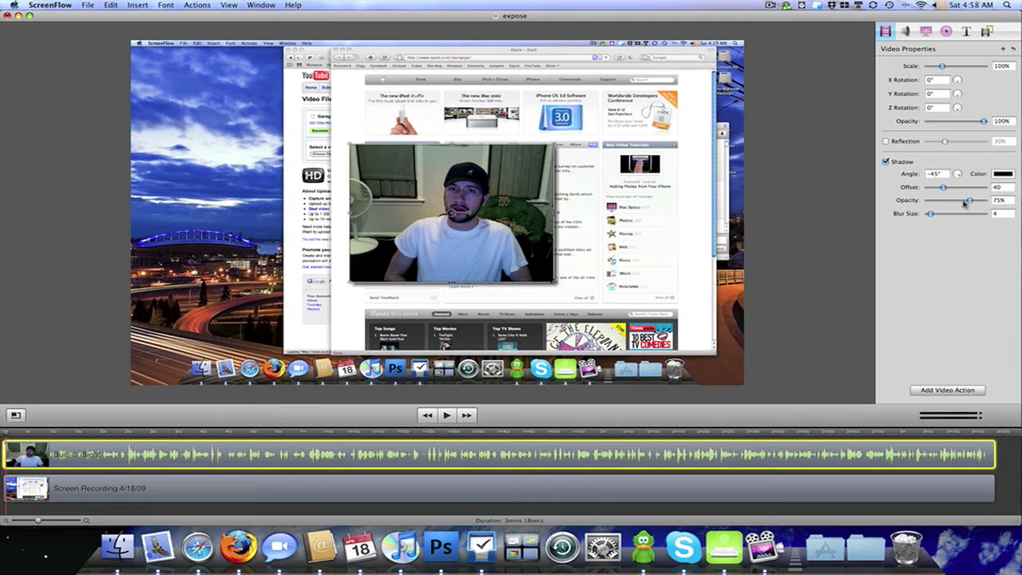
# Drag the webcam overlay's opacity to 0 and play from the start to preview the fade.
pyautogui.moveTo(983, 123); pyautogui.dragTo(862, 132)
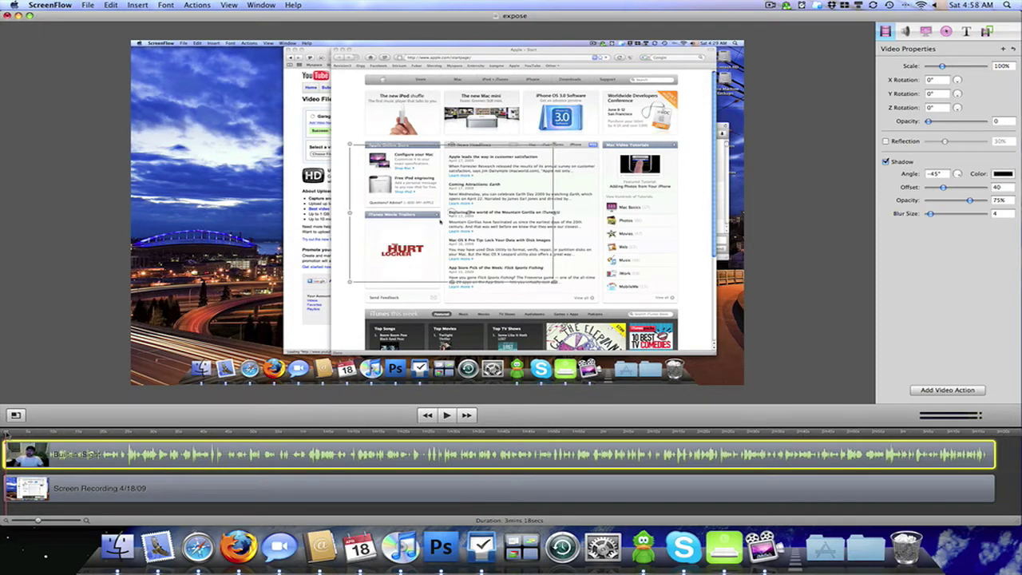
pyautogui.click(5, 431)
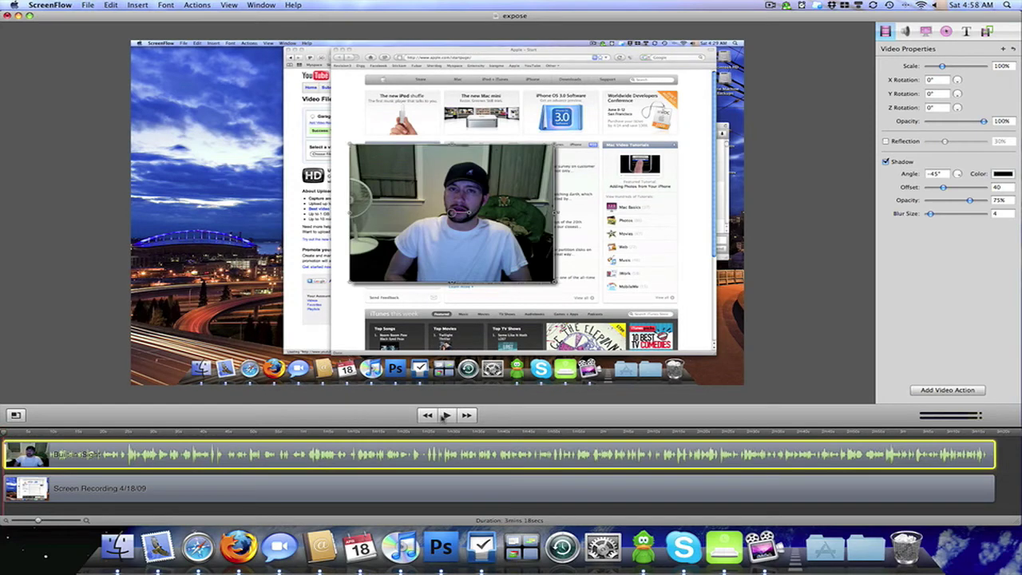
pyautogui.click(445, 415)
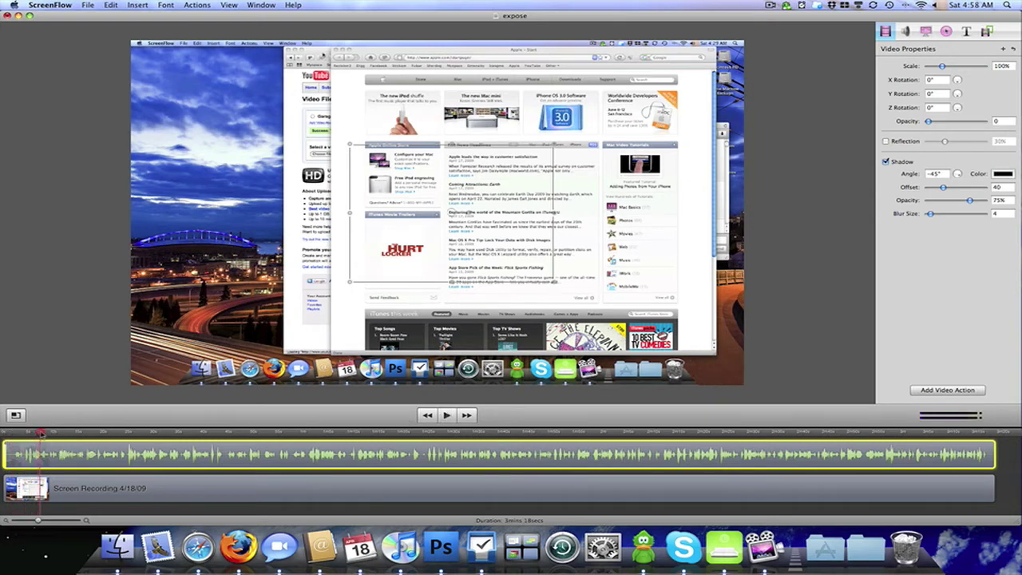
# Stop playback, scrub to the Exposé & Spaces preferences moment, and select the screen recording clip.
pyautogui.click(44, 432)
pyautogui.moveTo(45, 432); pyautogui.dragTo(134, 437)
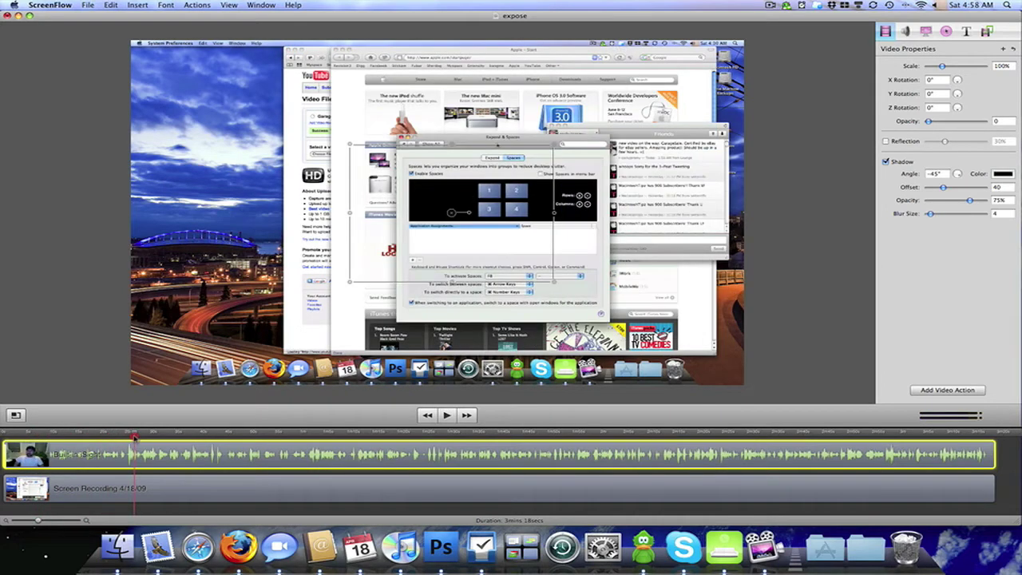
pyautogui.click(154, 488)
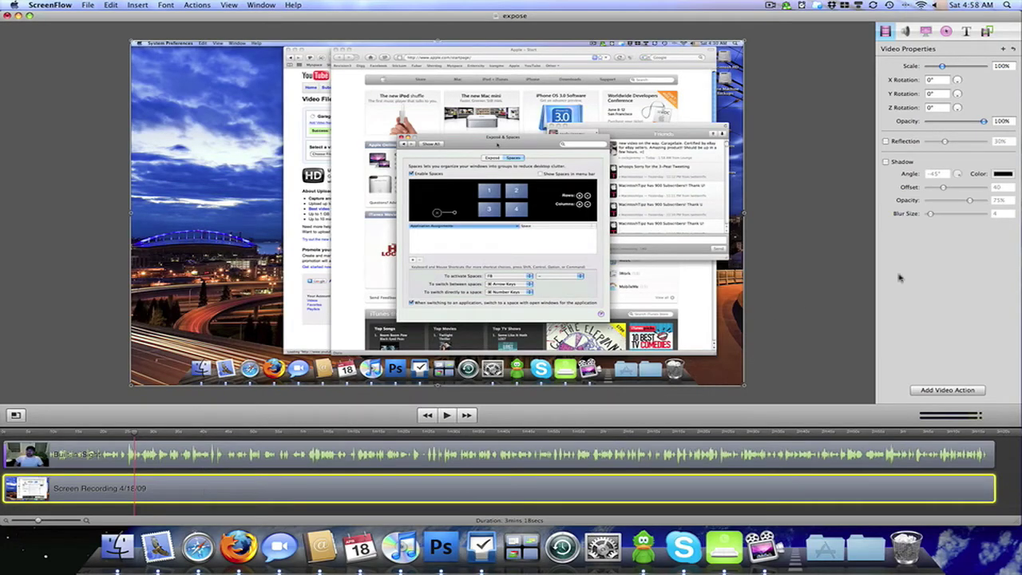
# Add a video action zooming the screen recording to 140%, shift it left, and preview the zoom.
pyautogui.click(932, 392)
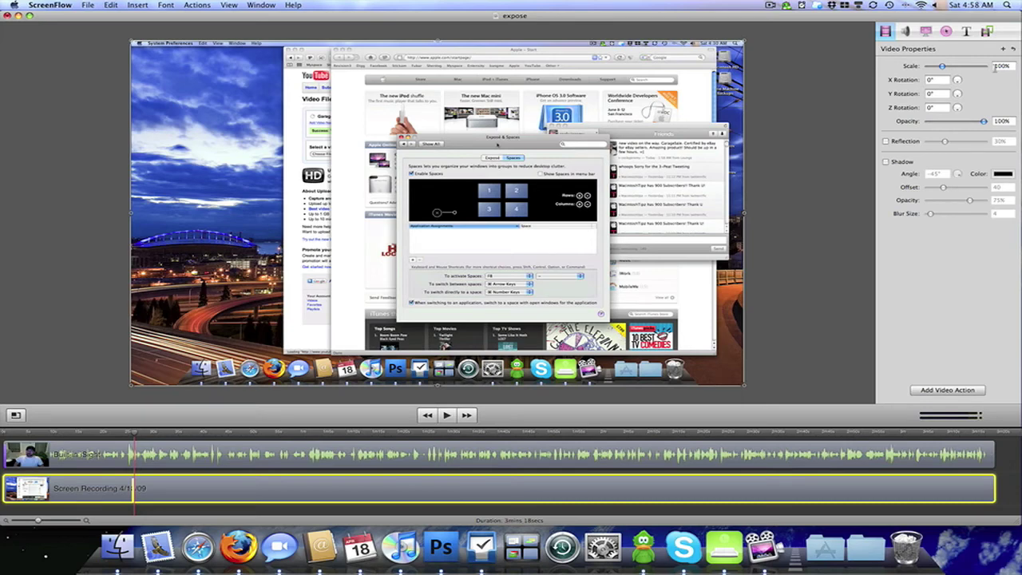
pyautogui.click(996, 67)
pyautogui.write('1')
pyautogui.write('40')
pyautogui.press('Return')
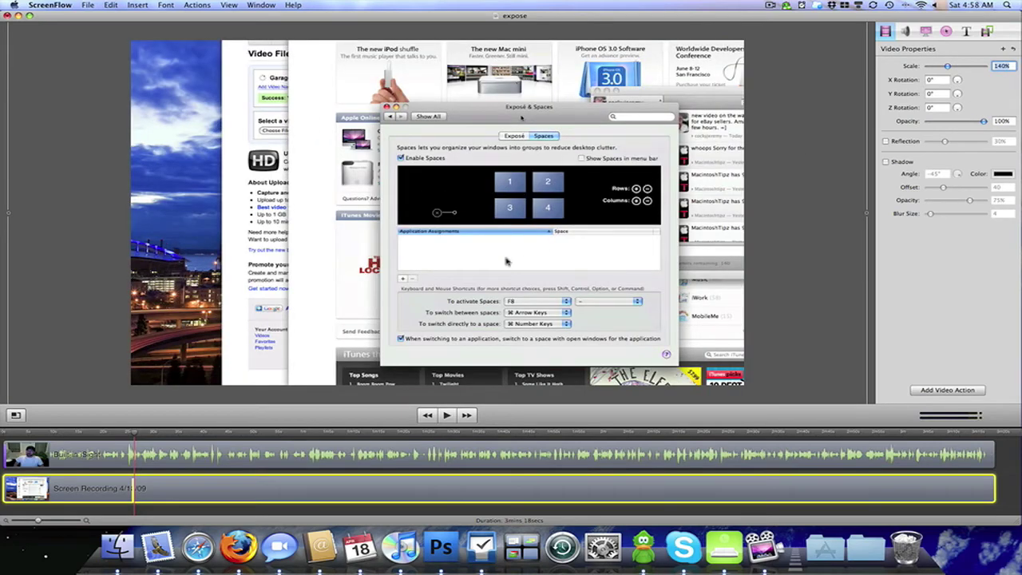
pyautogui.moveTo(524, 256)
pyautogui.mouseDown()
pyautogui.moveTo(543, 257)
pyautogui.moveTo(516, 261)
pyautogui.mouseUp()
pyautogui.click(446, 414)
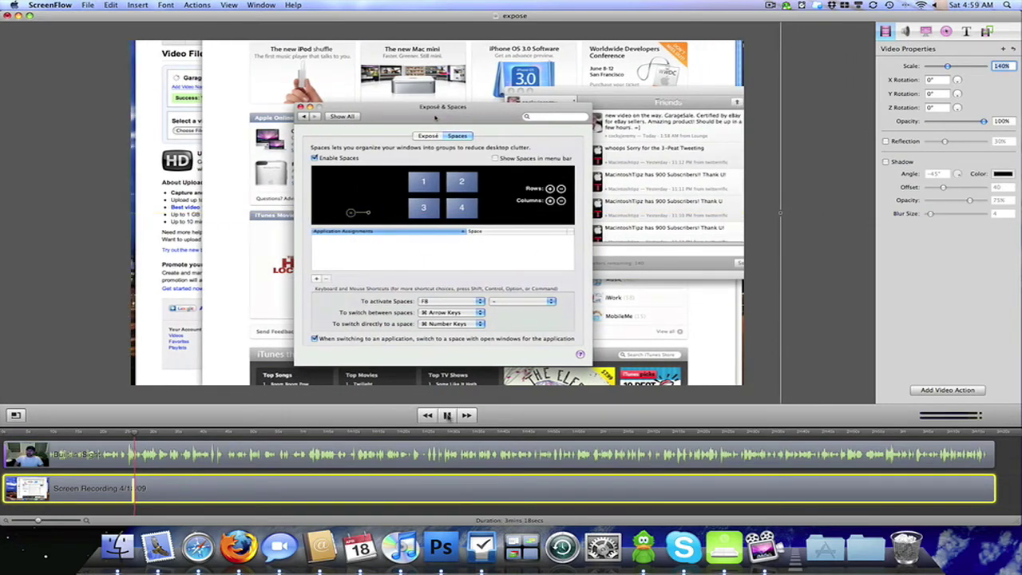
pyautogui.press('space')
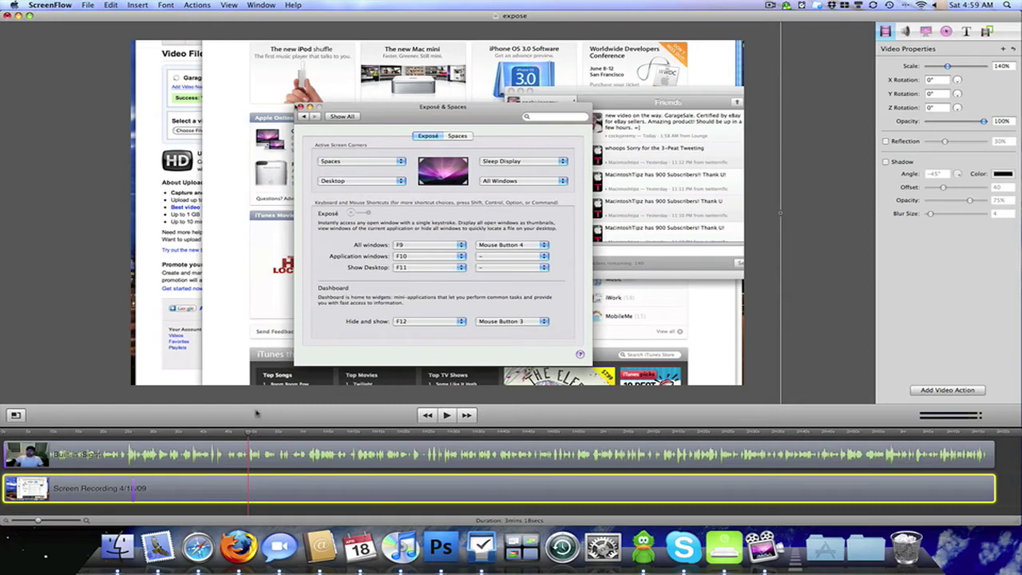
# Add a second video action setting the screen recording back to 100% scale, recentred on the canvas.
pyautogui.moveTo(250, 437); pyautogui.dragTo(248, 436)
pyautogui.click(974, 393)
pyautogui.doubleClick(1001, 67)
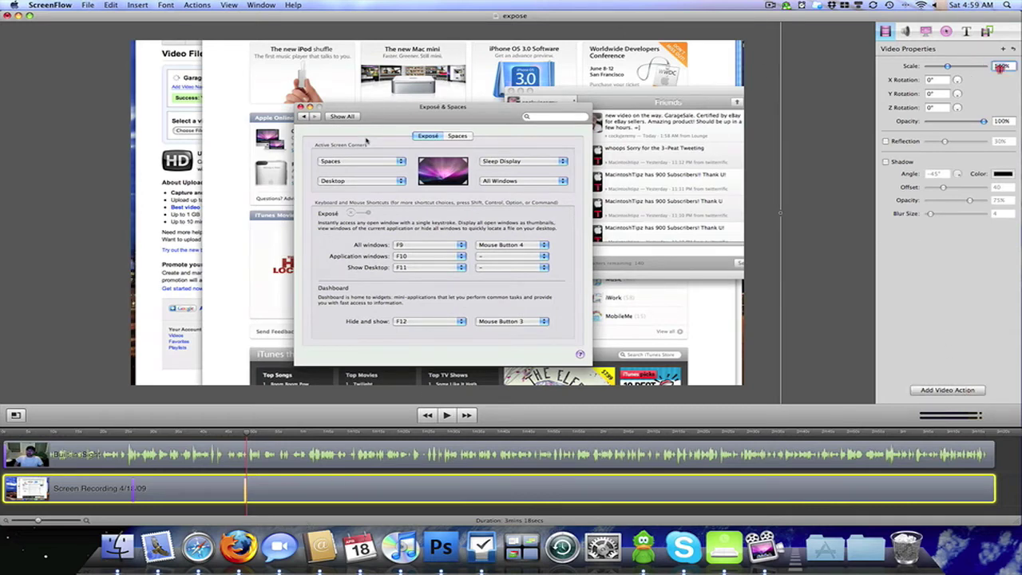
pyautogui.write('100')
pyautogui.press('Return')
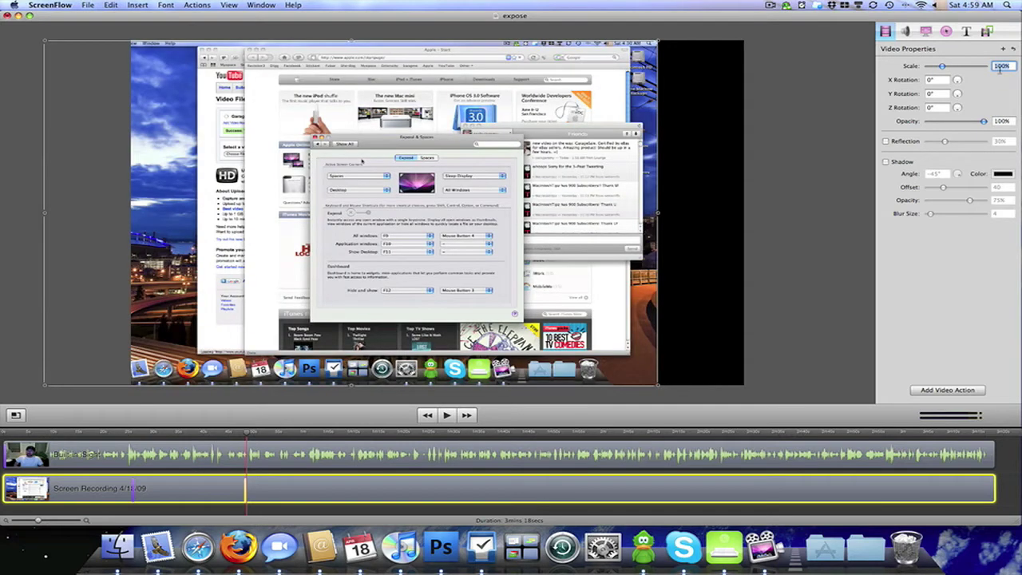
pyautogui.moveTo(350, 85); pyautogui.dragTo(431, 85)
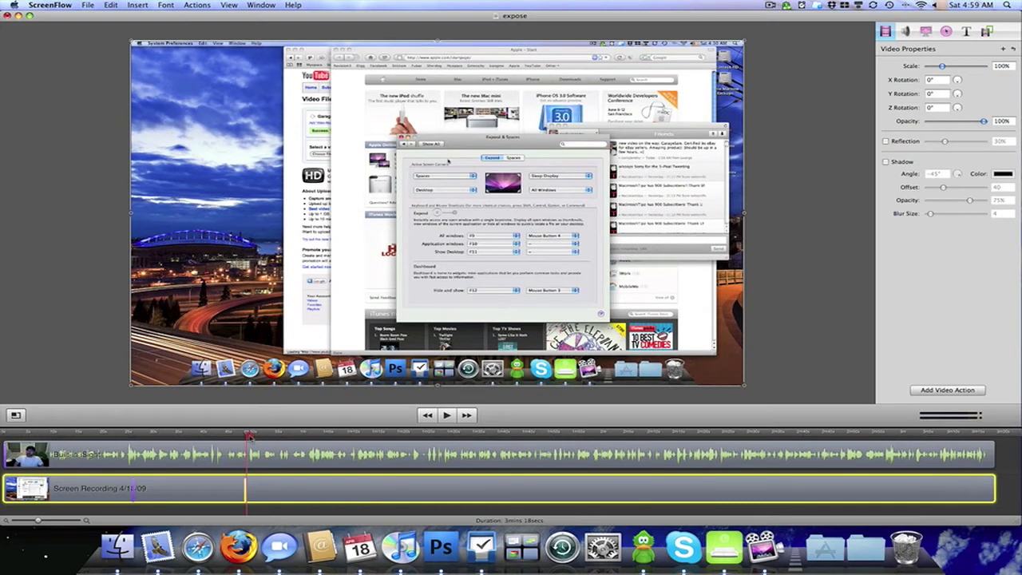
# Add a mouse-cursor spotlight callout near the recording's start and preview it.
pyautogui.moveTo(252, 437); pyautogui.dragTo(249, 437)
pyautogui.click(945, 32)
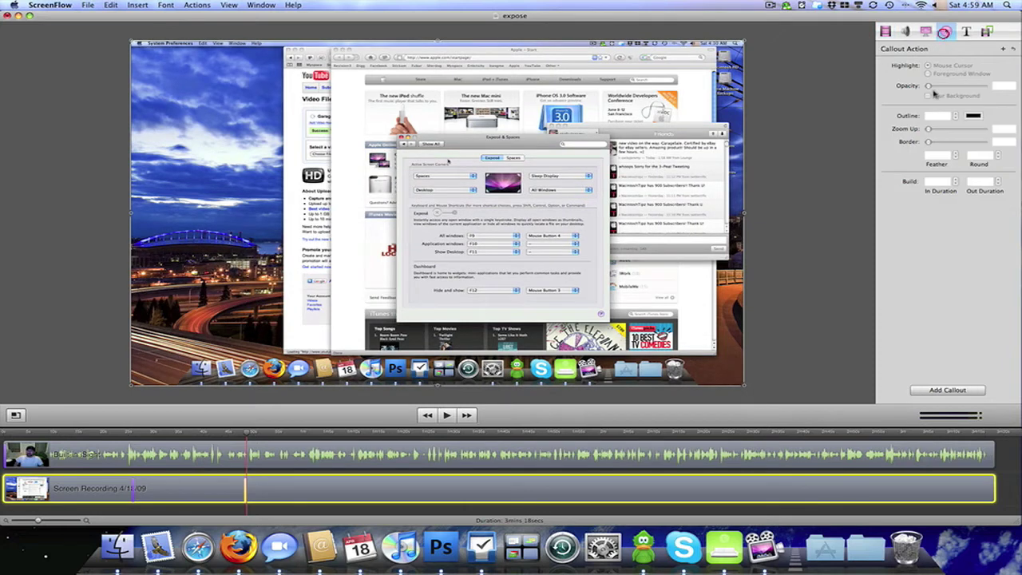
pyautogui.click(919, 391)
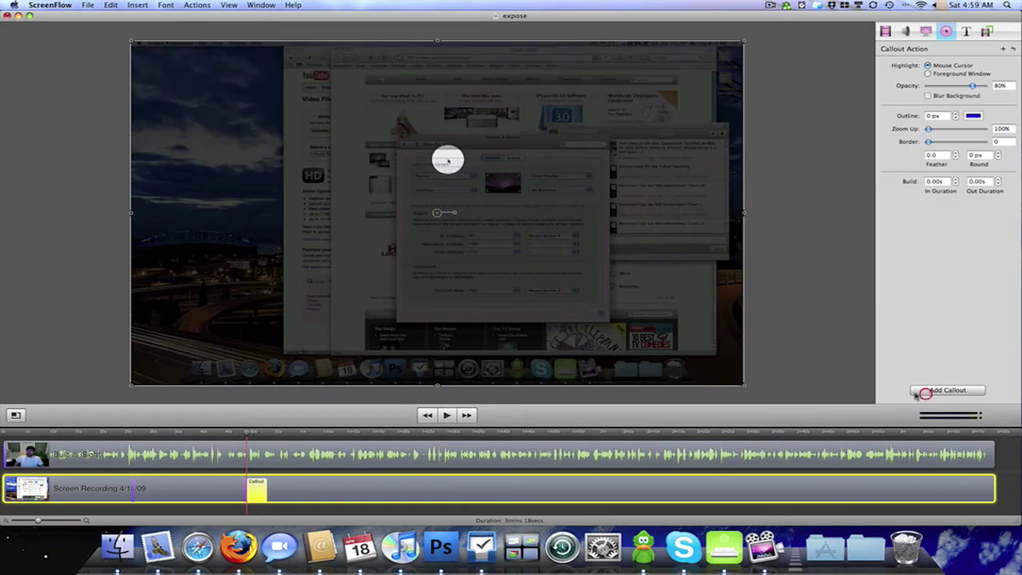
pyautogui.click(448, 416)
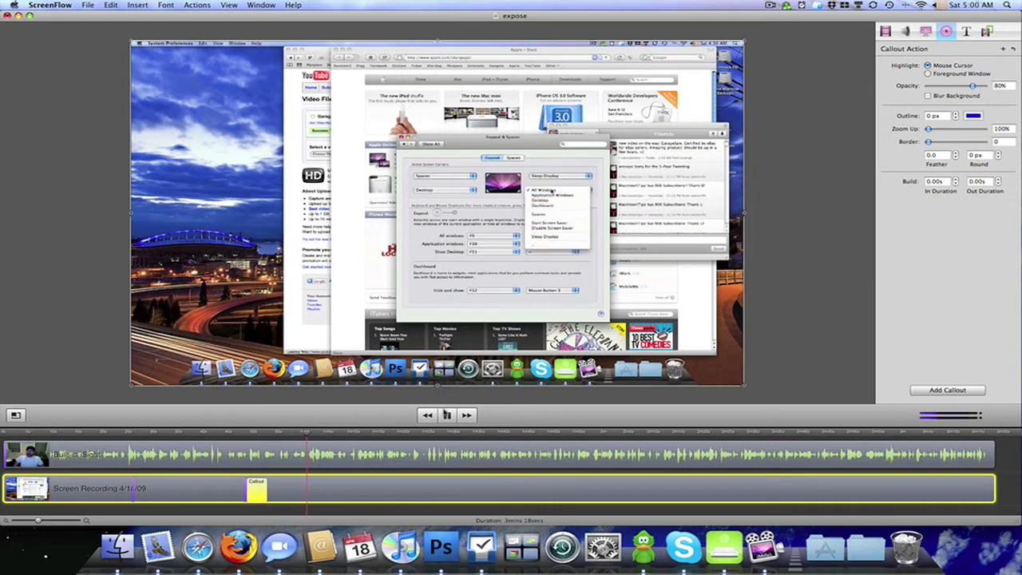
pyautogui.click(447, 414)
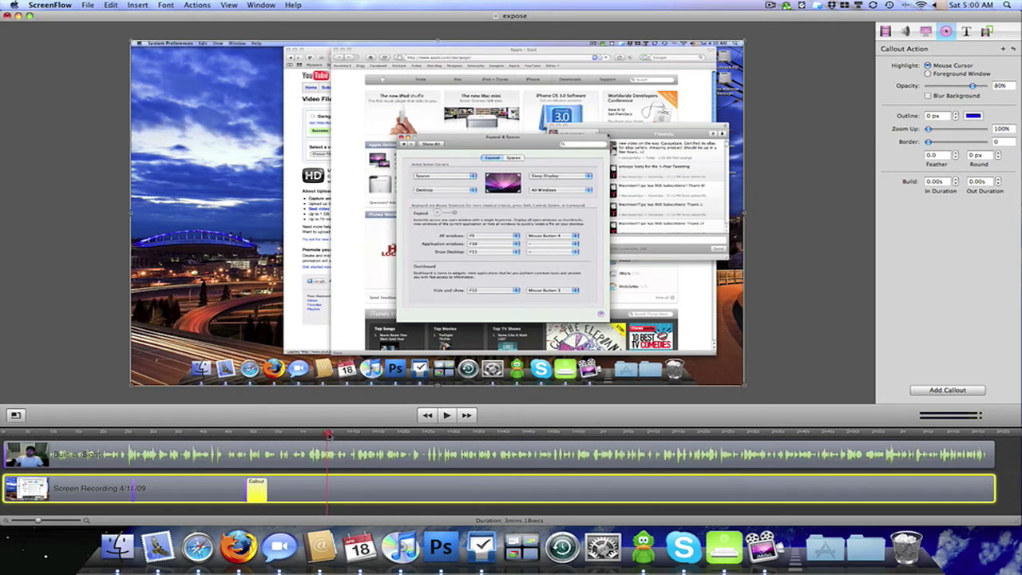
pyautogui.moveTo(339, 436); pyautogui.dragTo(380, 439)
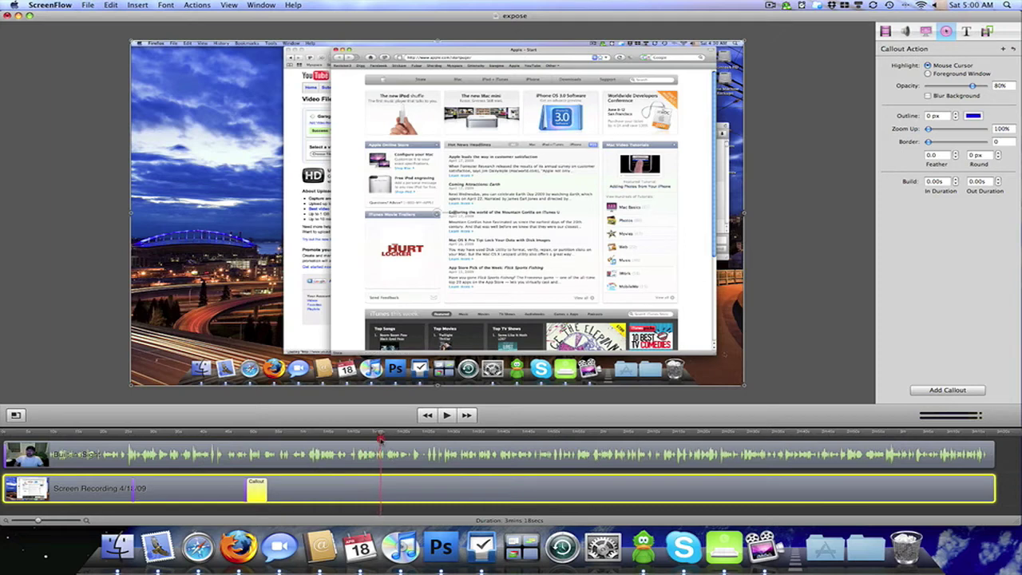
pyautogui.click(381, 440)
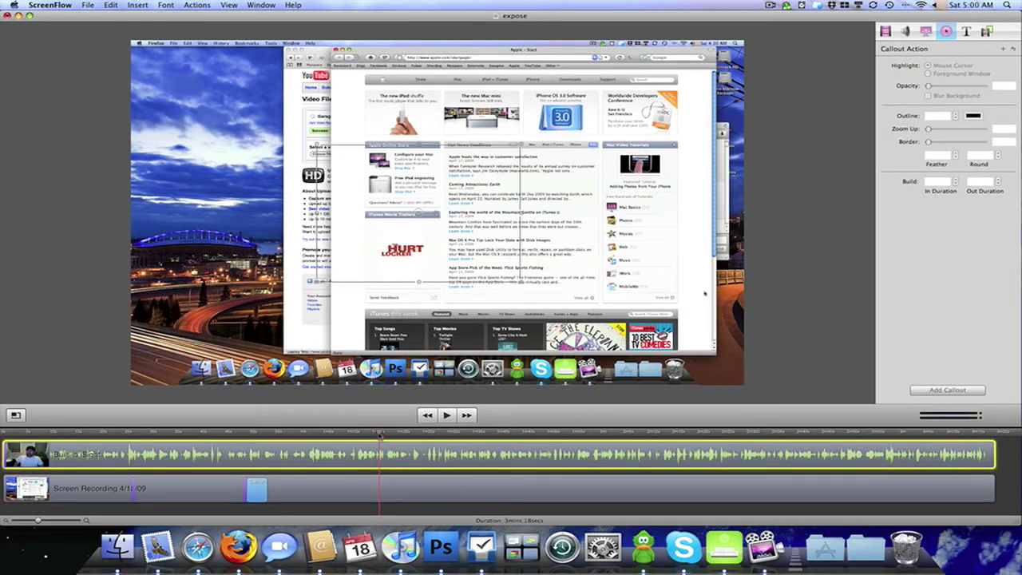
# Add another mouse-cursor callout to the screen recording and preview it.
pyautogui.click(445, 481)
pyautogui.click(932, 389)
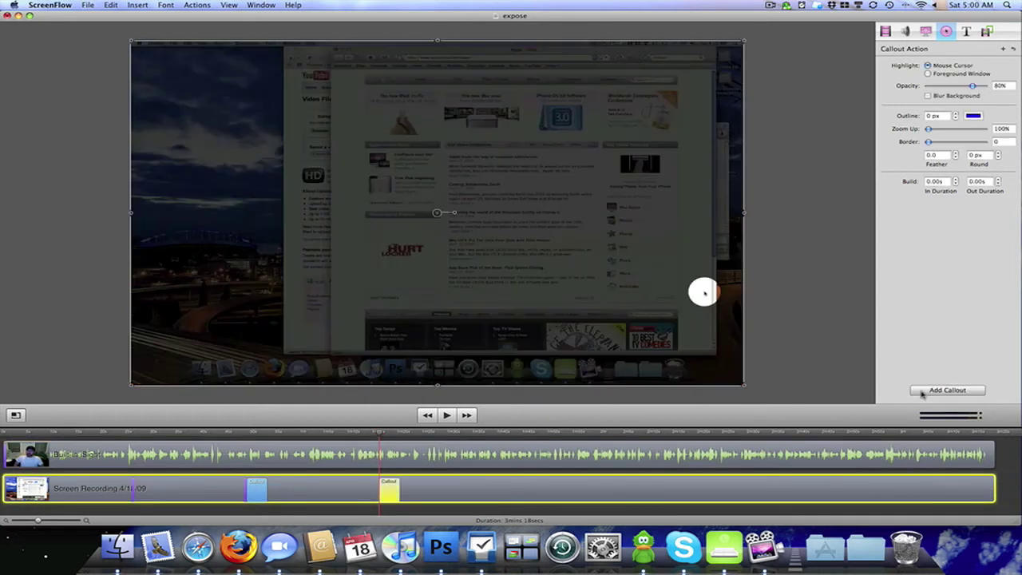
pyautogui.click(448, 415)
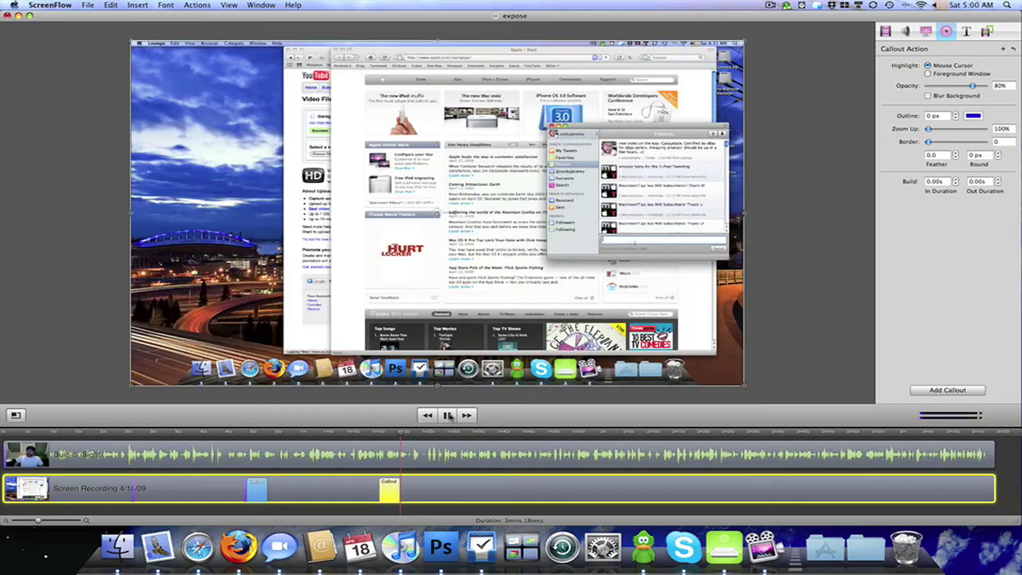
pyautogui.click(448, 416)
# Extend the callout clip to the playhead, deselect the clips, and scrub past the Twitter window section.
pyautogui.moveTo(397, 484); pyautogui.dragTo(397, 486)
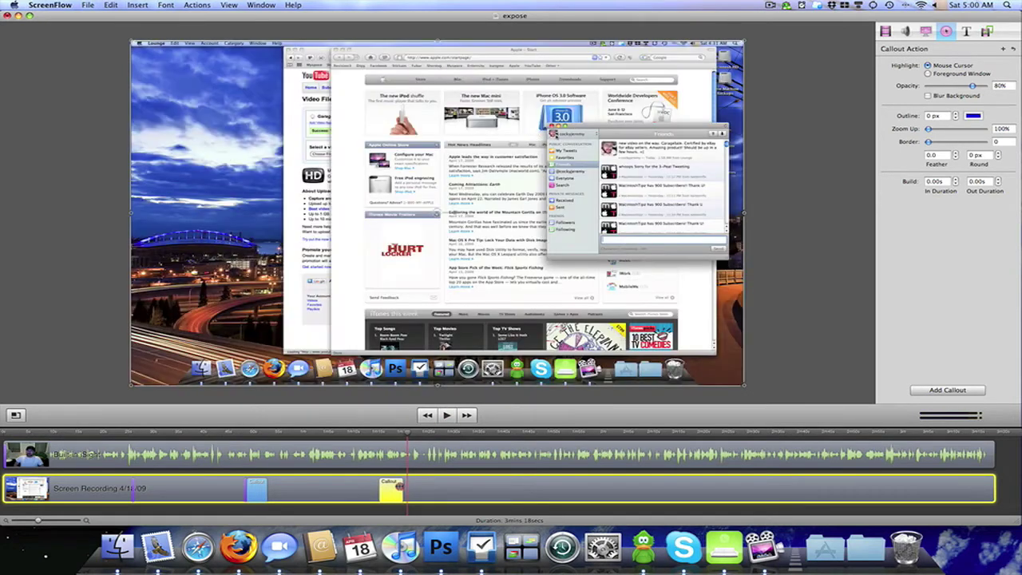
pyautogui.click(401, 441)
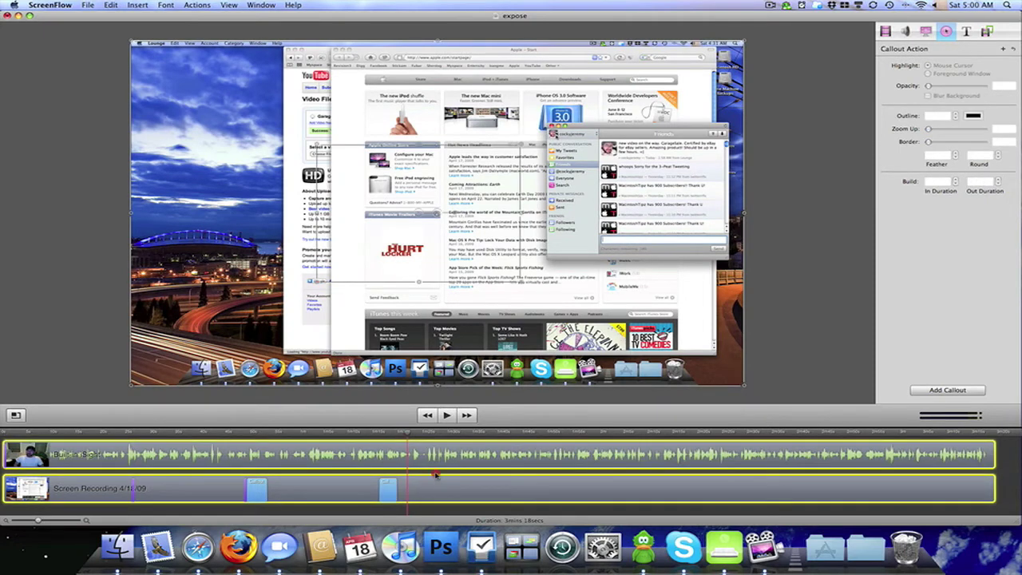
pyautogui.click(451, 512)
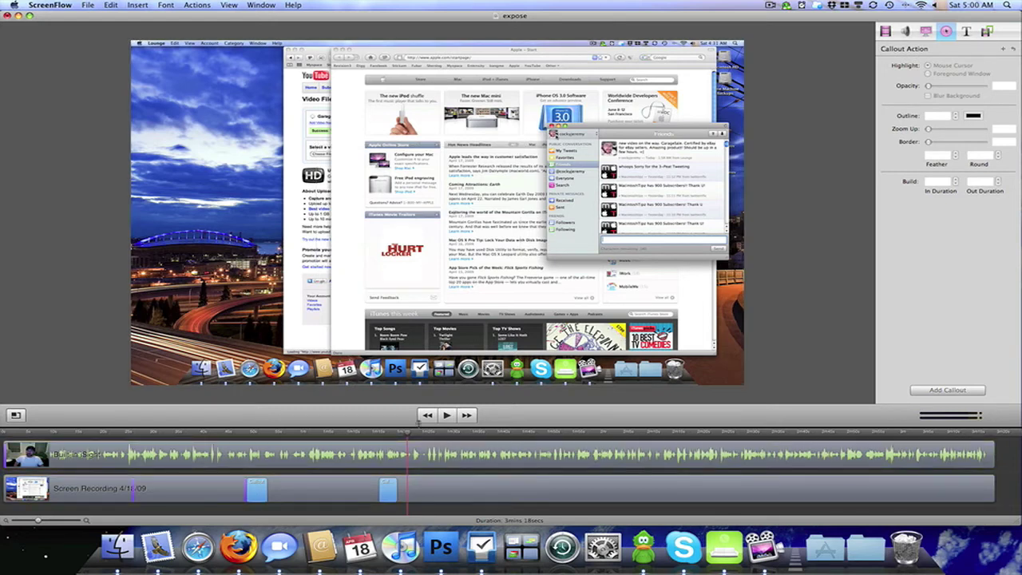
pyautogui.moveTo(408, 434); pyautogui.dragTo(624, 440)
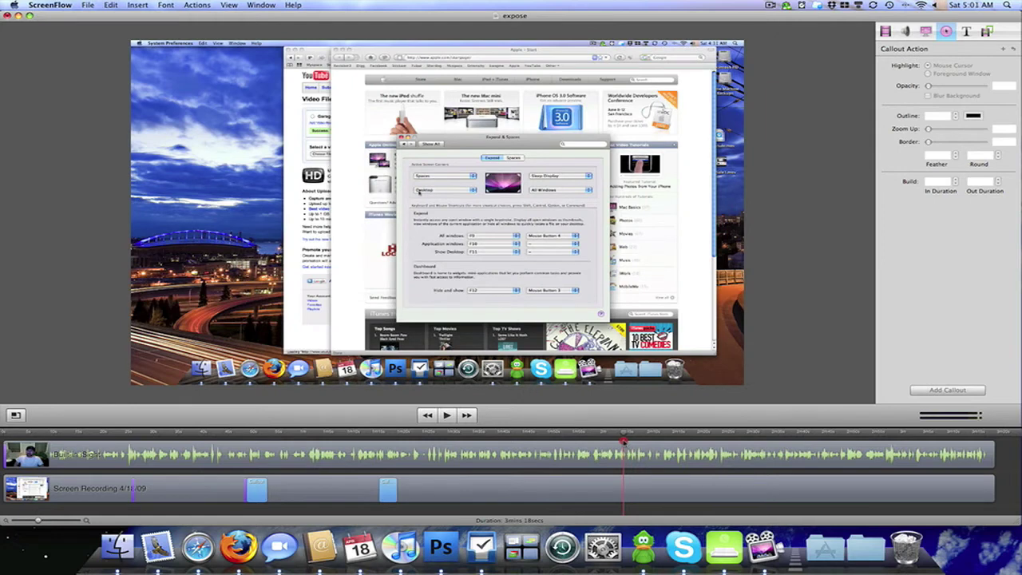
# Add a third mouse-cursor callout at the Exposé & Spaces section, preview it, and scrub further along.
pyautogui.click(693, 480)
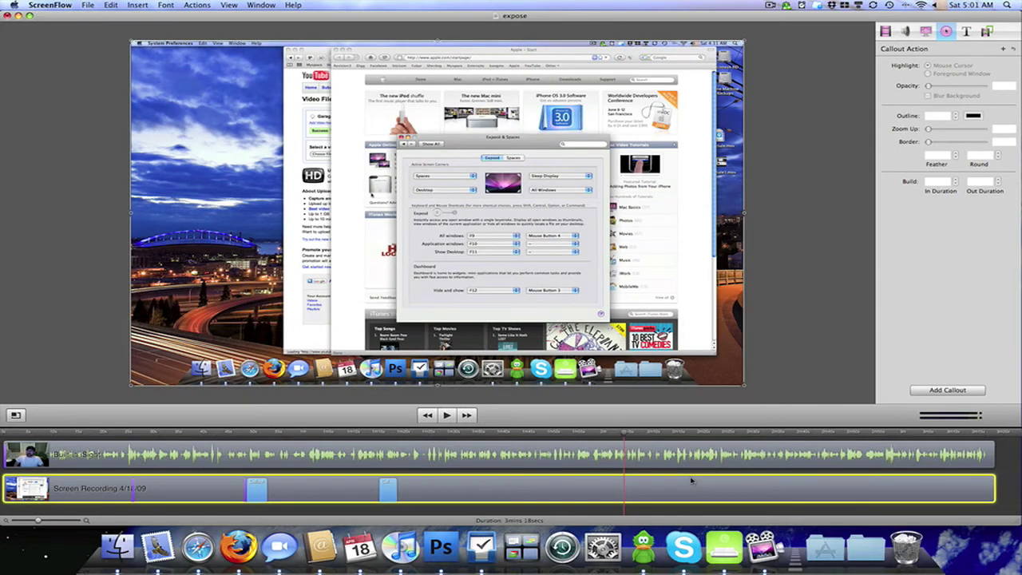
pyautogui.click(942, 394)
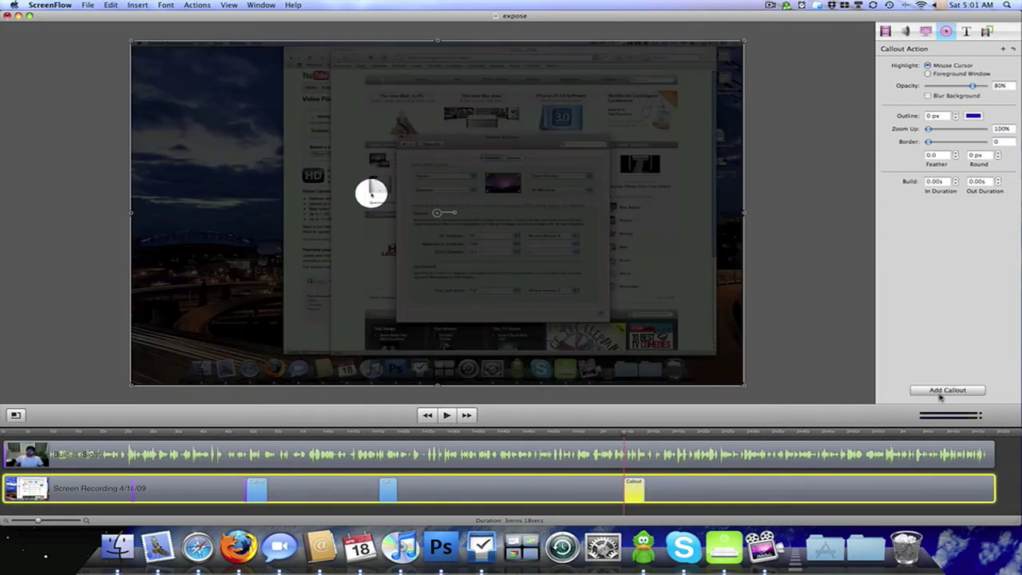
pyautogui.click(447, 417)
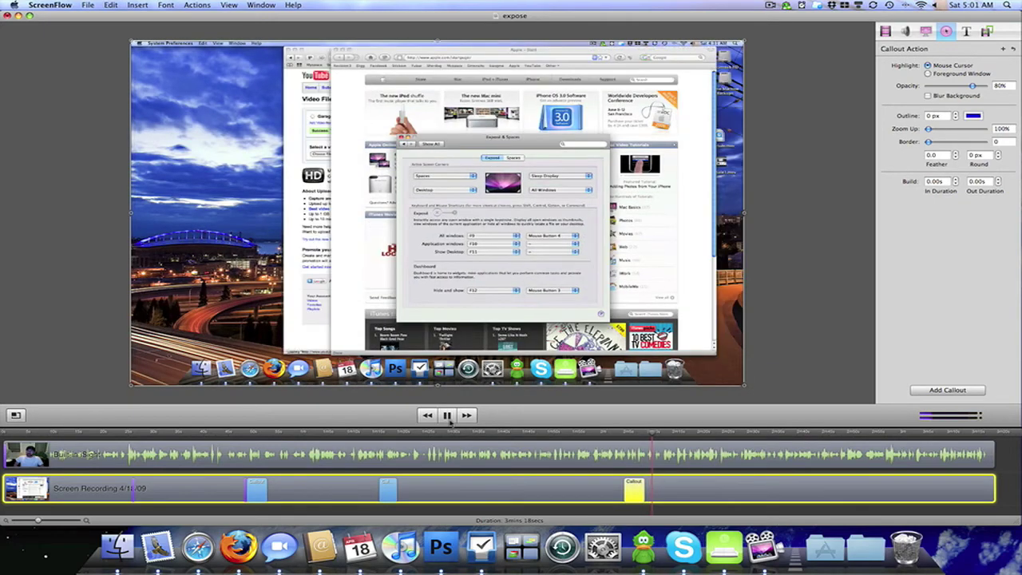
pyautogui.click(683, 433)
pyautogui.moveTo(683, 433); pyautogui.dragTo(832, 439)
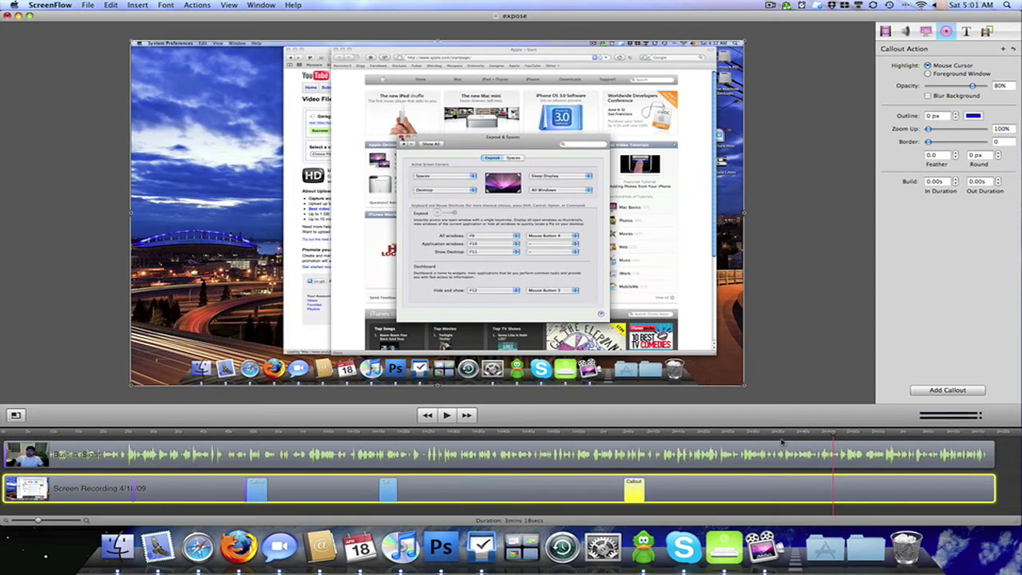
# Move the webcam frame to the canvas's left side and shrink it to end beside the HD icon.
pyautogui.click(811, 454)
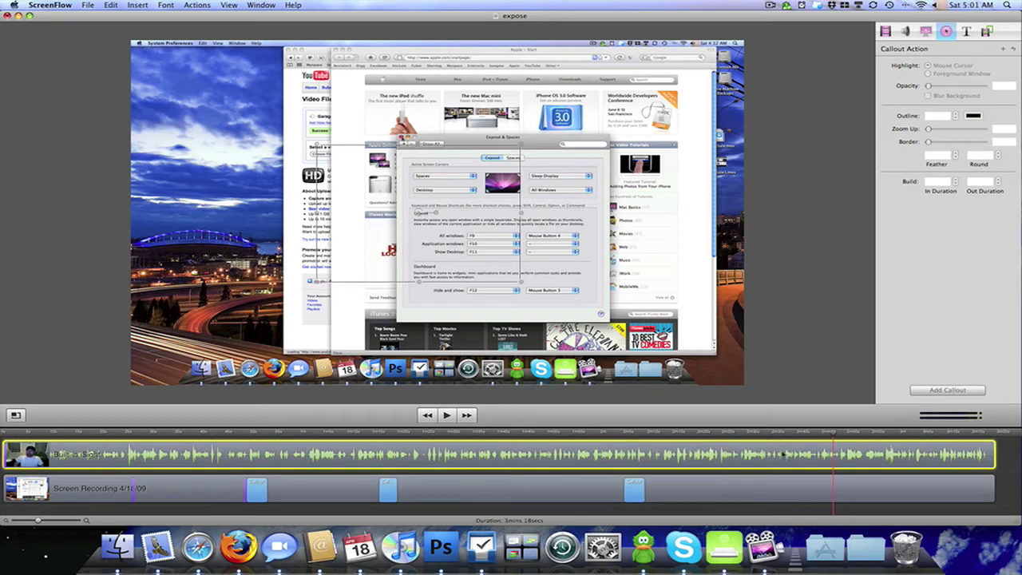
pyautogui.moveTo(440, 200); pyautogui.dragTo(290, 208)
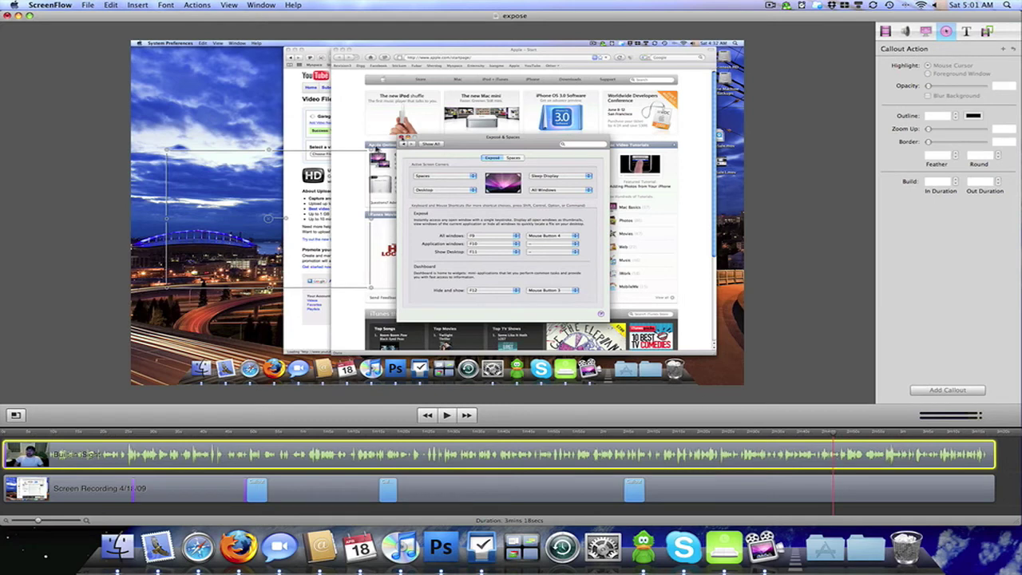
pyautogui.moveTo(372, 148); pyautogui.dragTo(324, 170)
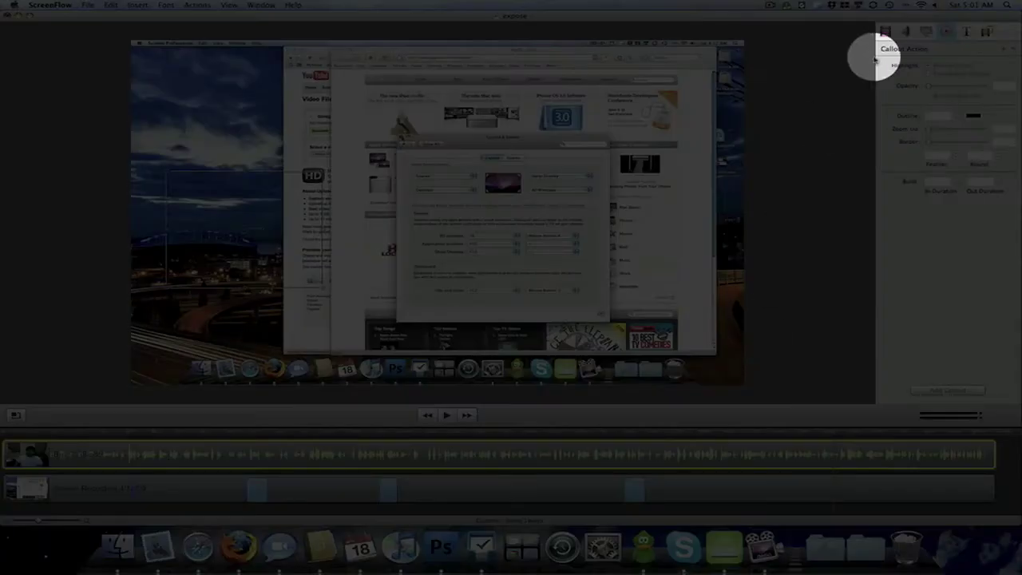
# Make the webcam overlay fully opaque, rotate it to Y 37°, add a reflection, and angle its shadow to -180°.
pyautogui.click(885, 32)
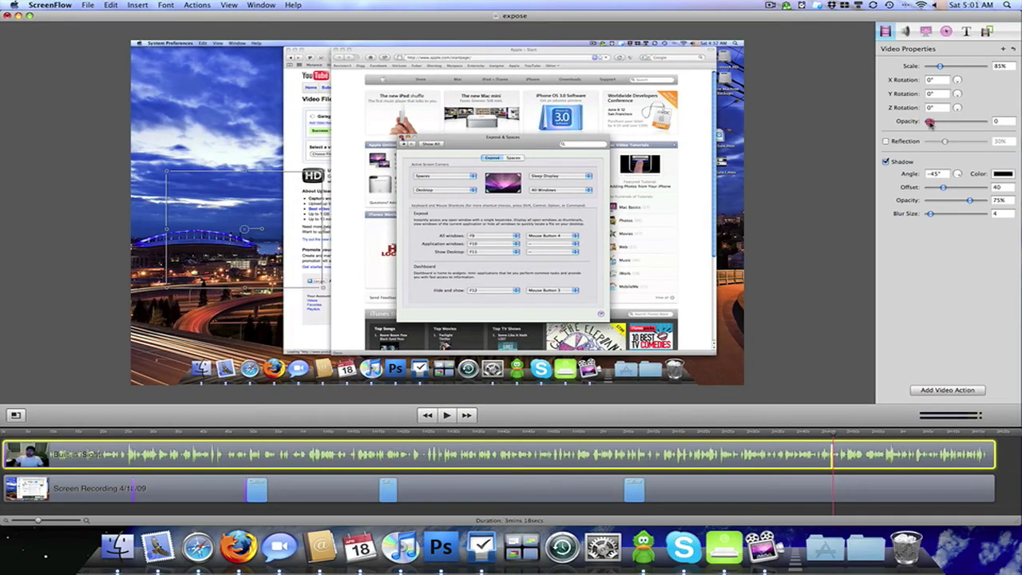
pyautogui.moveTo(930, 122); pyautogui.dragTo(1019, 122)
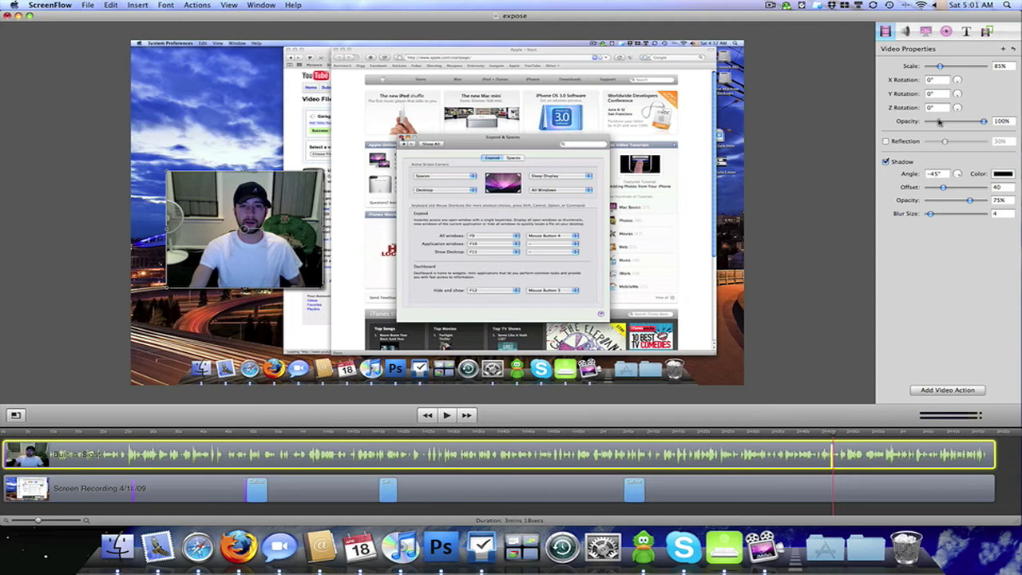
pyautogui.moveTo(957, 98); pyautogui.dragTo(958, 114)
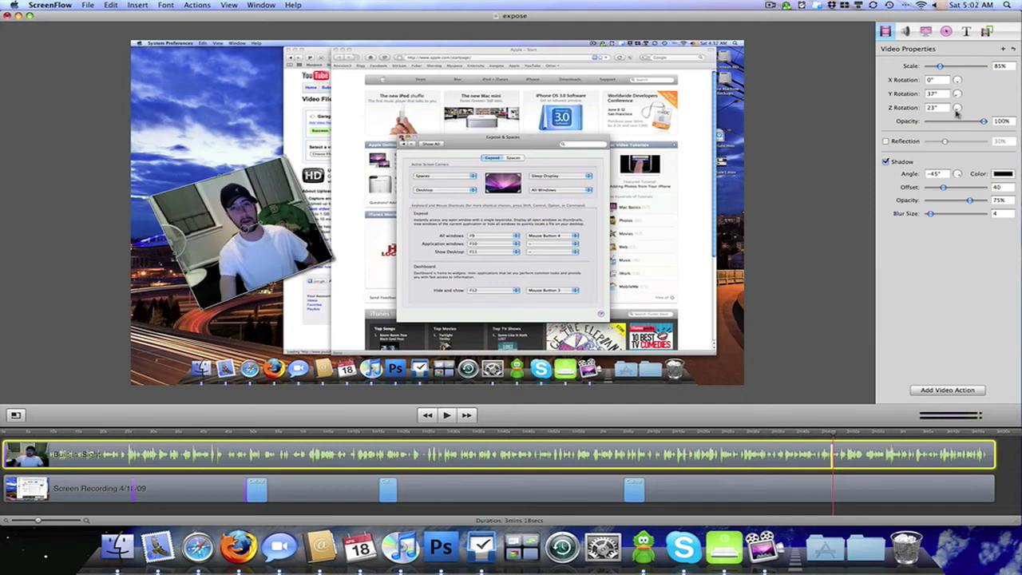
pyautogui.click(885, 141)
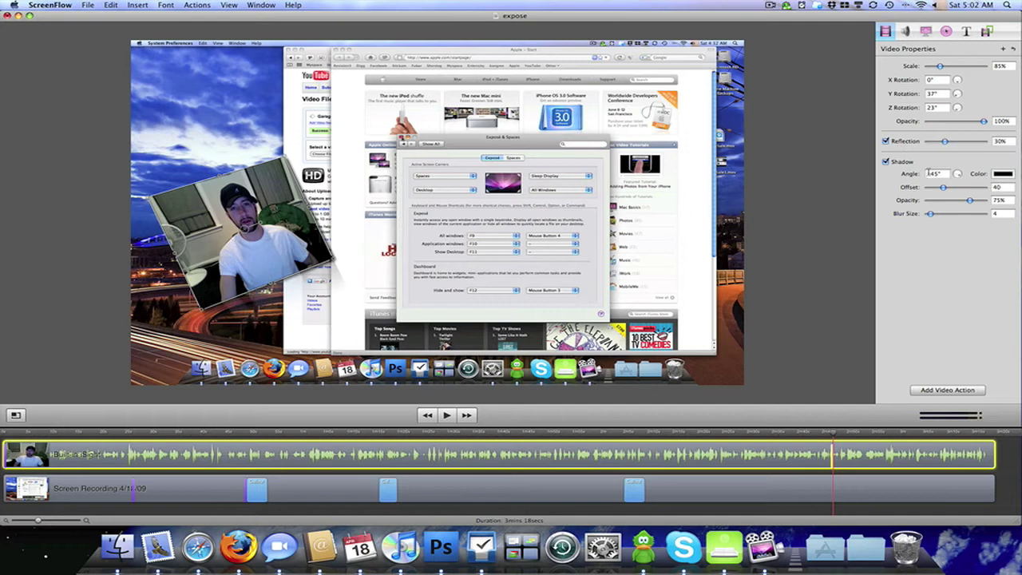
pyautogui.moveTo(955, 174); pyautogui.dragTo(952, 187)
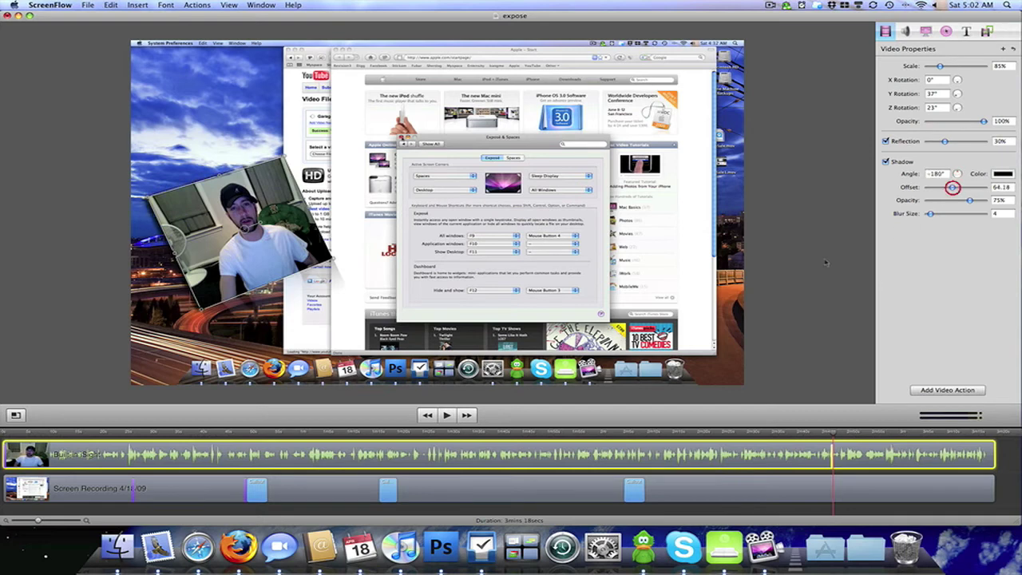
pyautogui.click(831, 436)
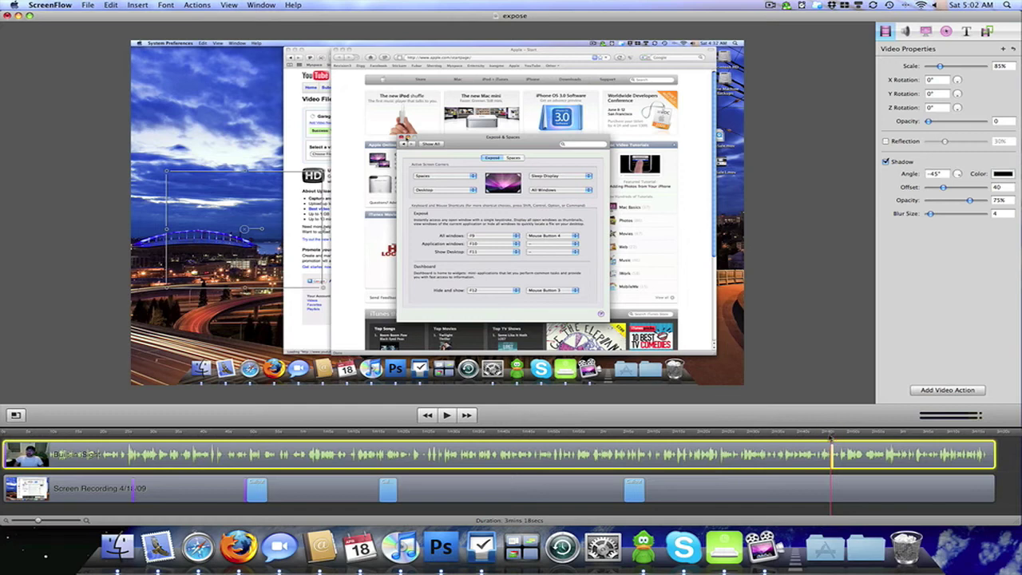
pyautogui.click(452, 414)
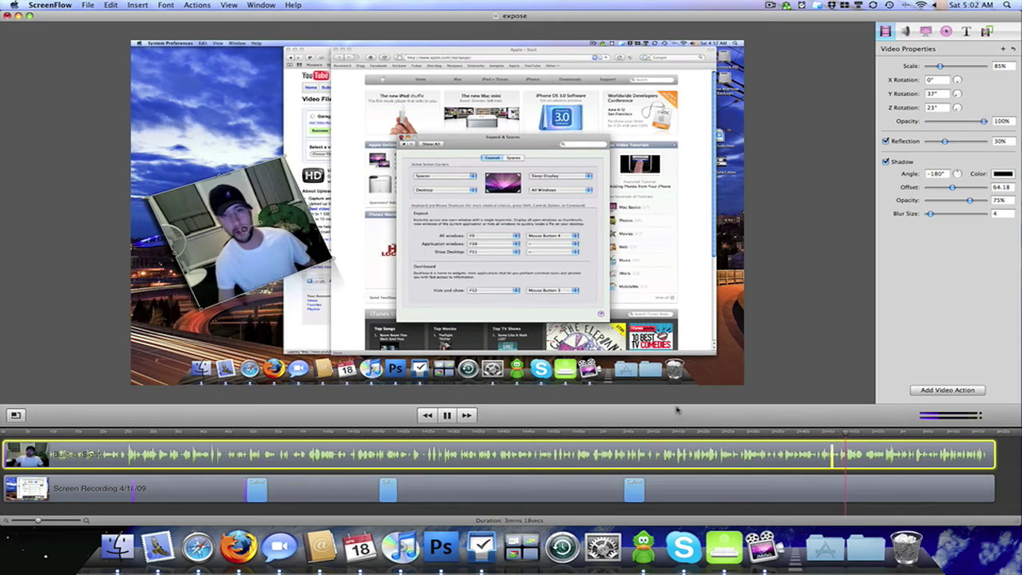
pyautogui.click(448, 415)
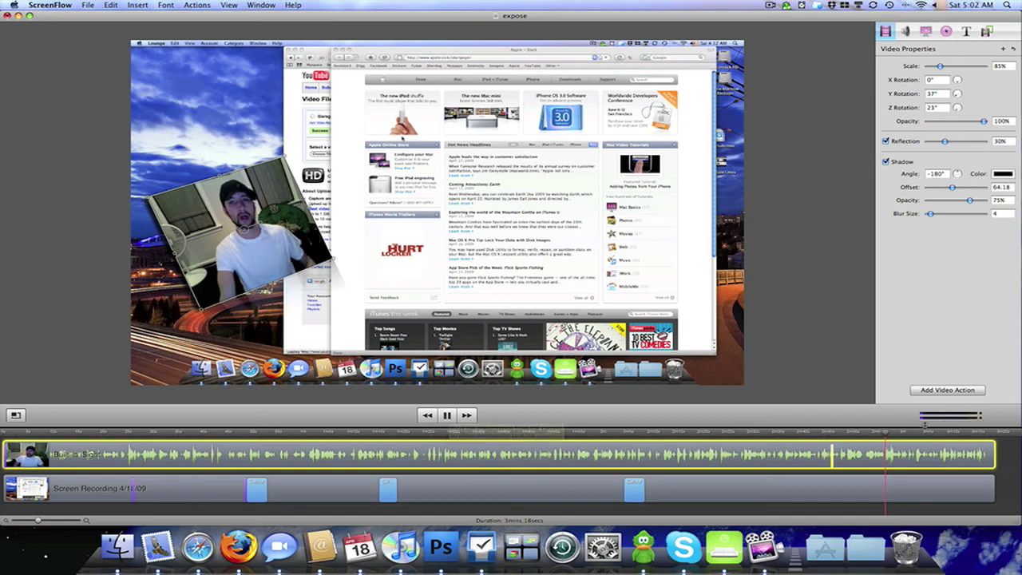
pyautogui.press('space')
pyautogui.moveTo(899, 436); pyautogui.dragTo(833, 439)
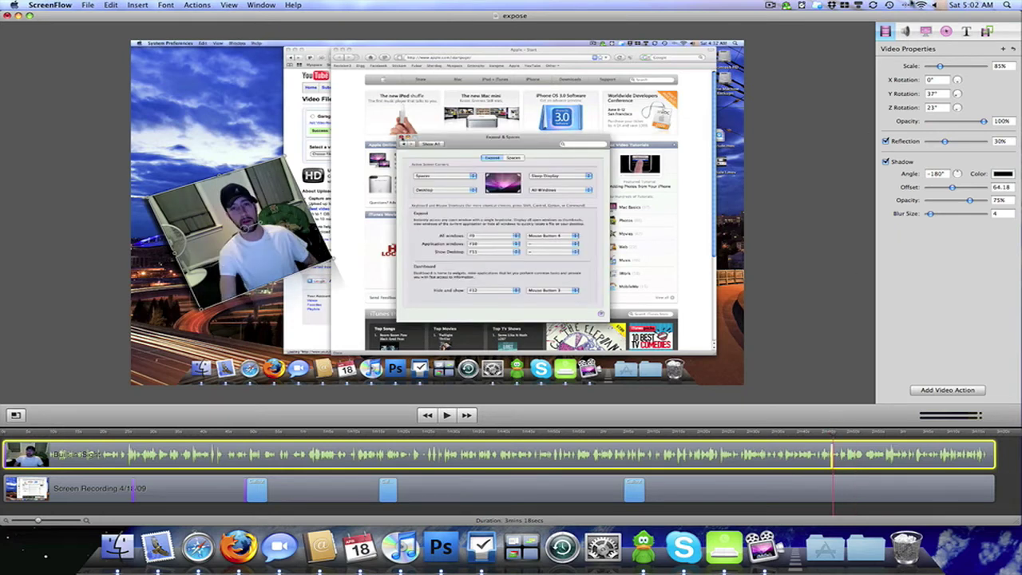
pyautogui.click(938, 6)
pyautogui.click(936, 48)
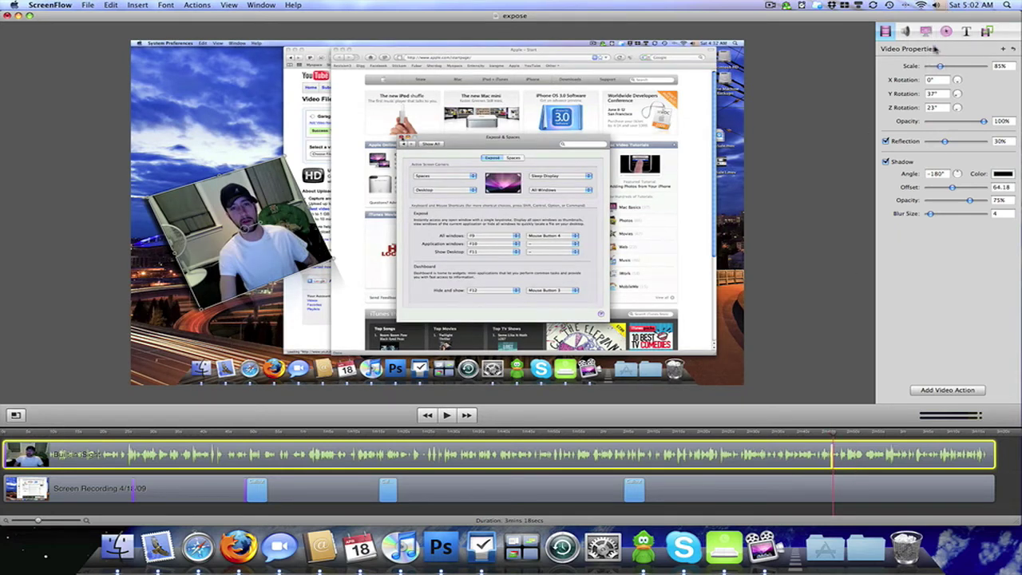
pyautogui.click(447, 414)
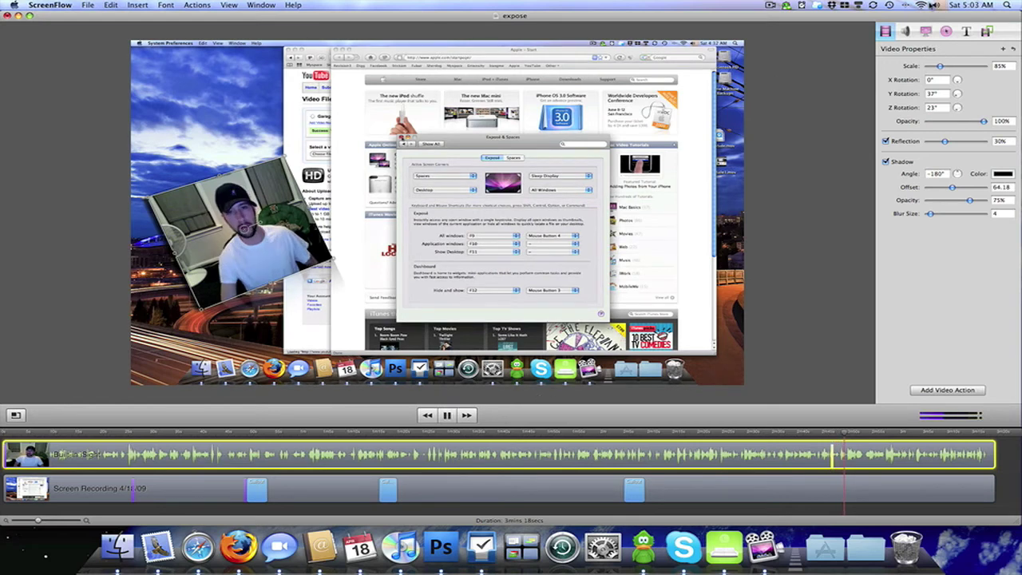
pyautogui.click(935, 5)
pyautogui.click(937, 40)
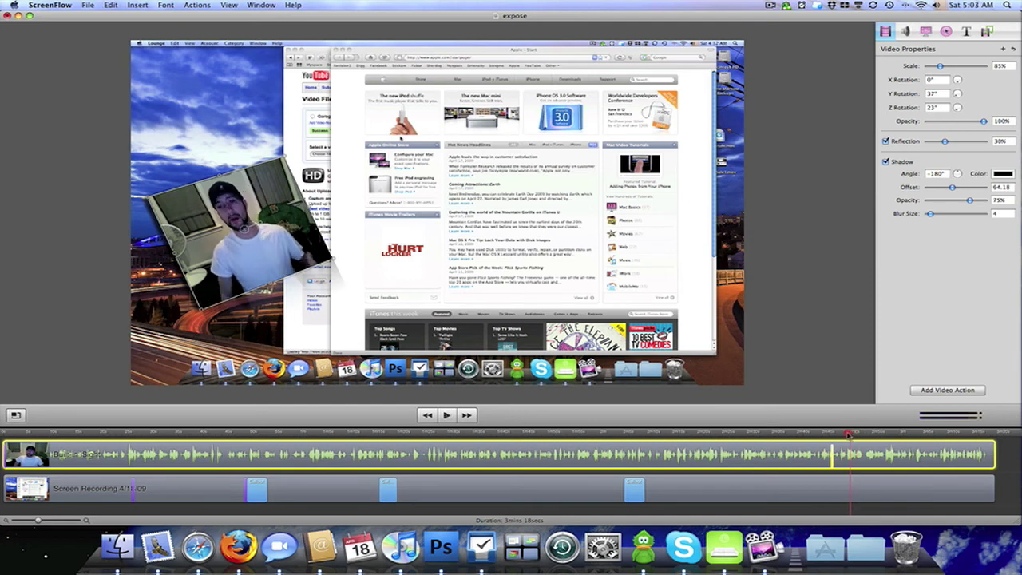
pyautogui.click(826, 434)
pyautogui.moveTo(826, 435); pyautogui.dragTo(798, 439)
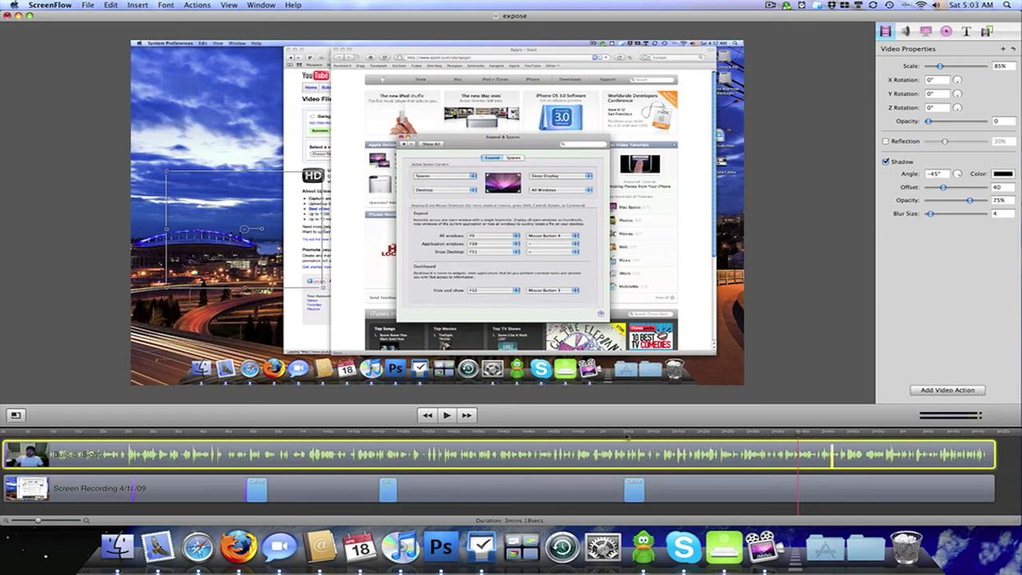
pyautogui.click(448, 418)
pyautogui.moveTo(803, 438); pyautogui.dragTo(777, 437)
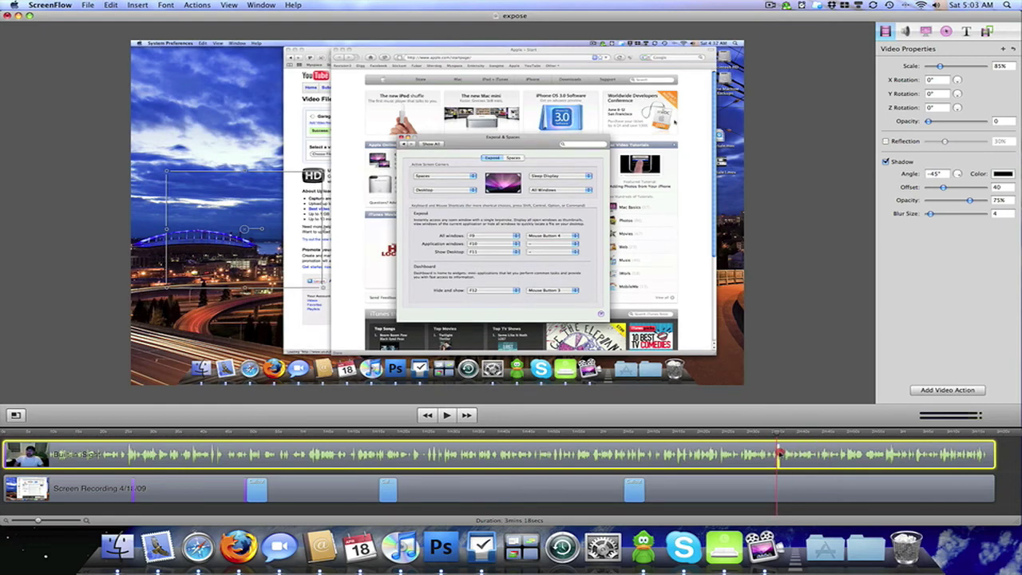
pyautogui.click(447, 415)
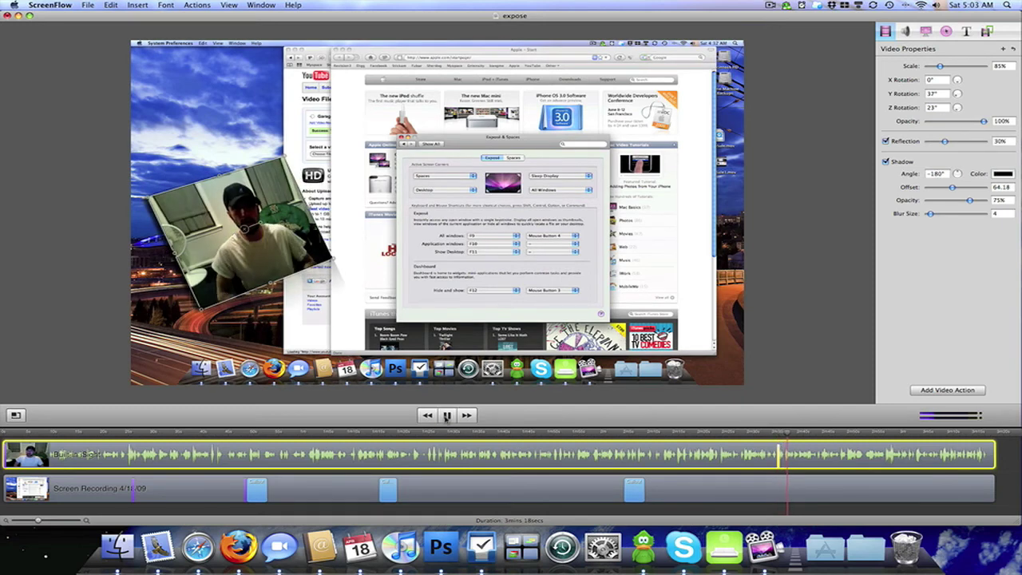
pyautogui.click(447, 415)
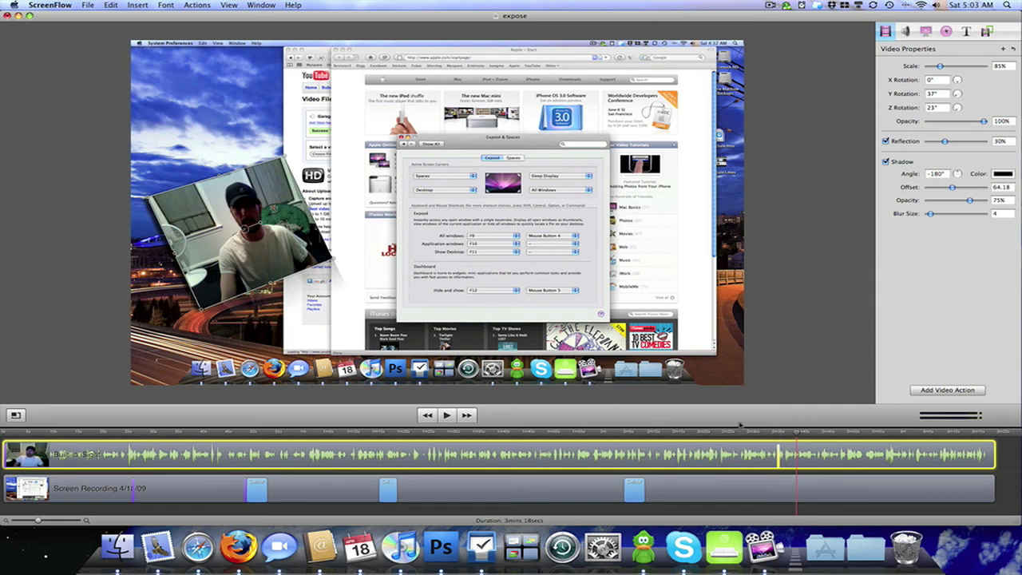
pyautogui.moveTo(798, 435); pyautogui.dragTo(783, 436)
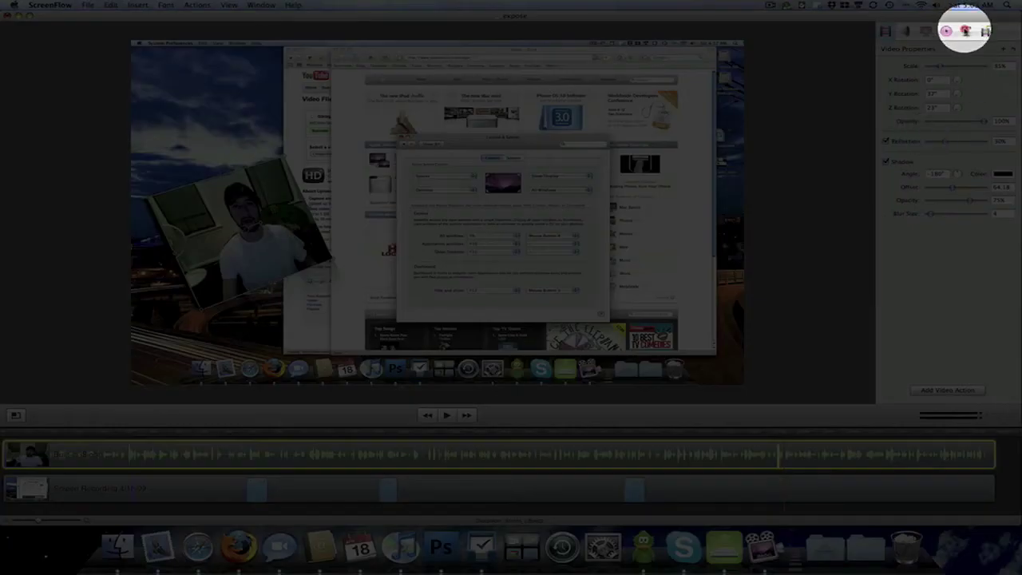
# Add a text box to the canvas and replace its placeholder with 'See? No reflection!'.
pyautogui.click(964, 30)
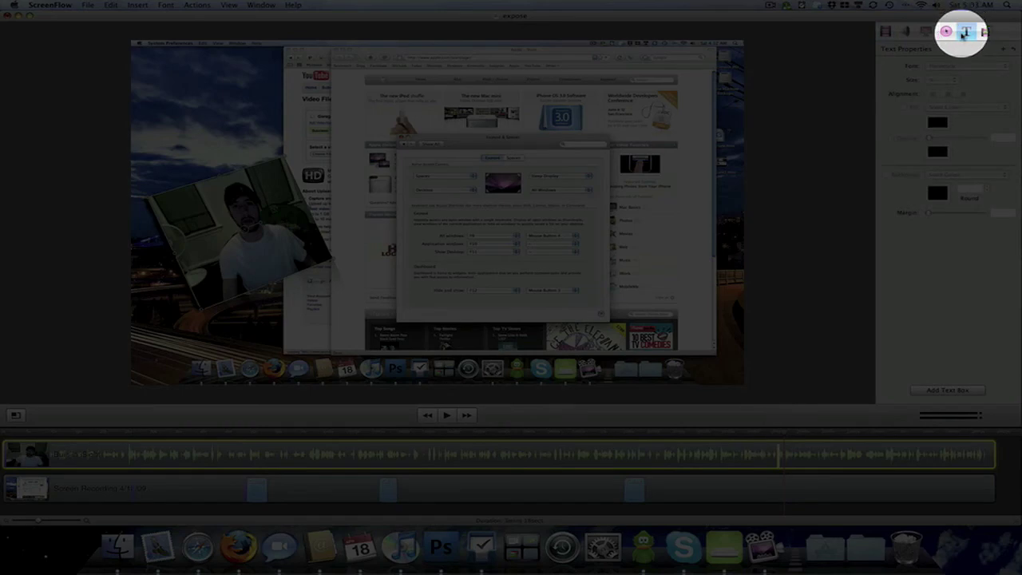
pyautogui.click(936, 389)
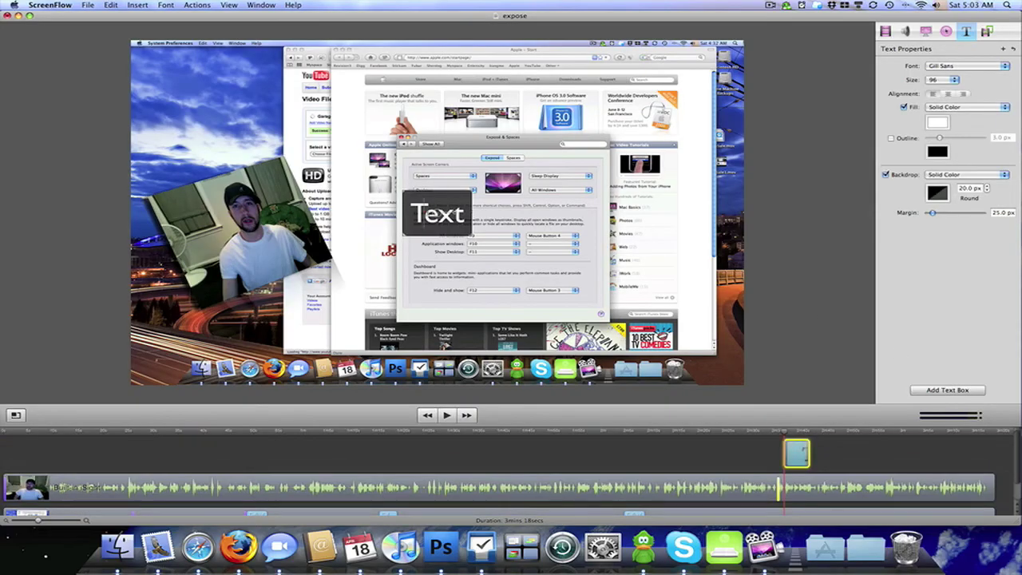
pyautogui.doubleClick(429, 212)
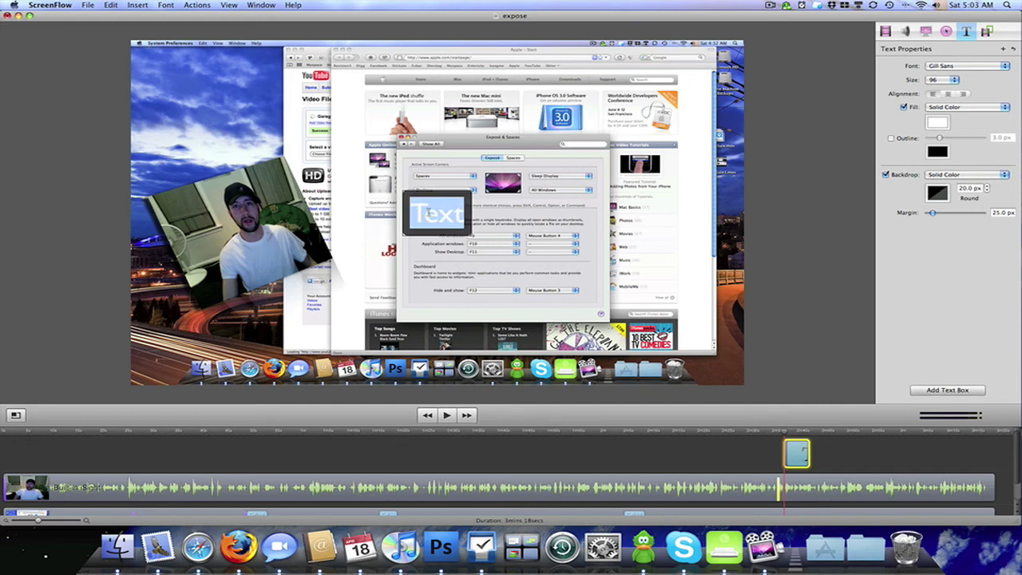
pyautogui.write('See? No reflection!')
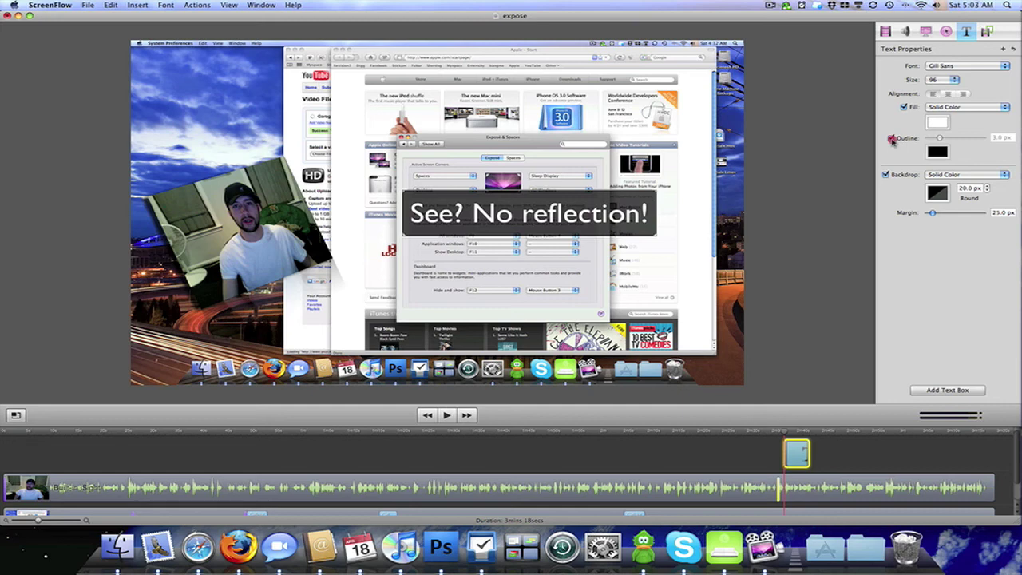
# Move the caption to the upper left above the webcam overlay, then rewind and preview playback.
pyautogui.moveTo(496, 254); pyautogui.dragTo(264, 181)
pyautogui.moveTo(280, 137); pyautogui.dragTo(267, 143)
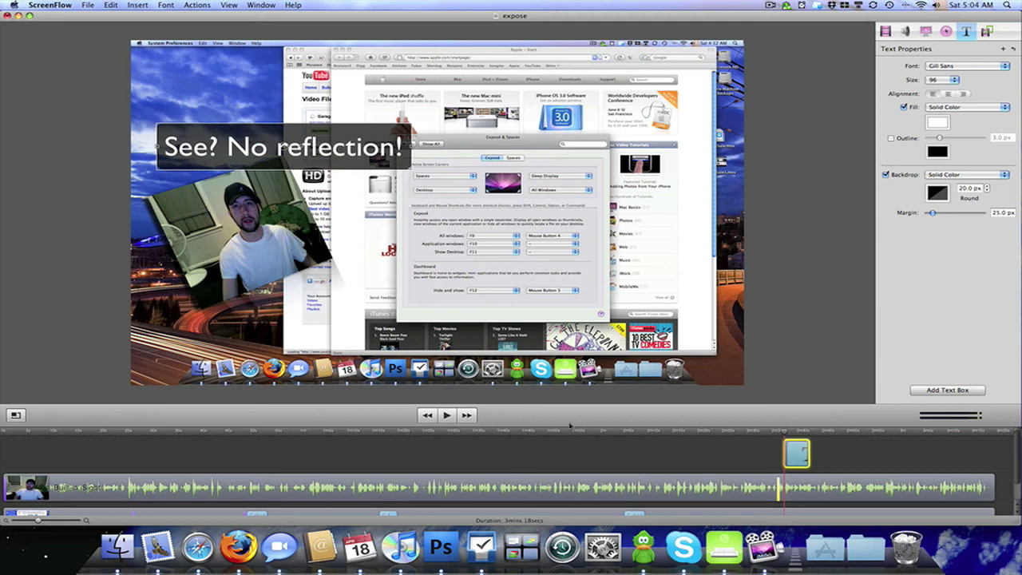
pyautogui.moveTo(783, 432); pyautogui.dragTo(779, 433)
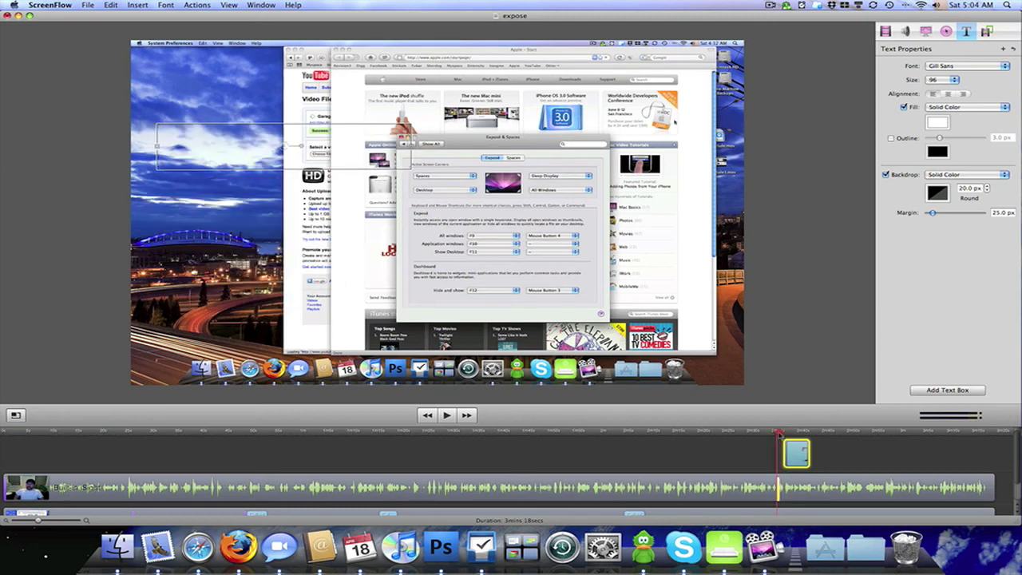
pyautogui.click(449, 415)
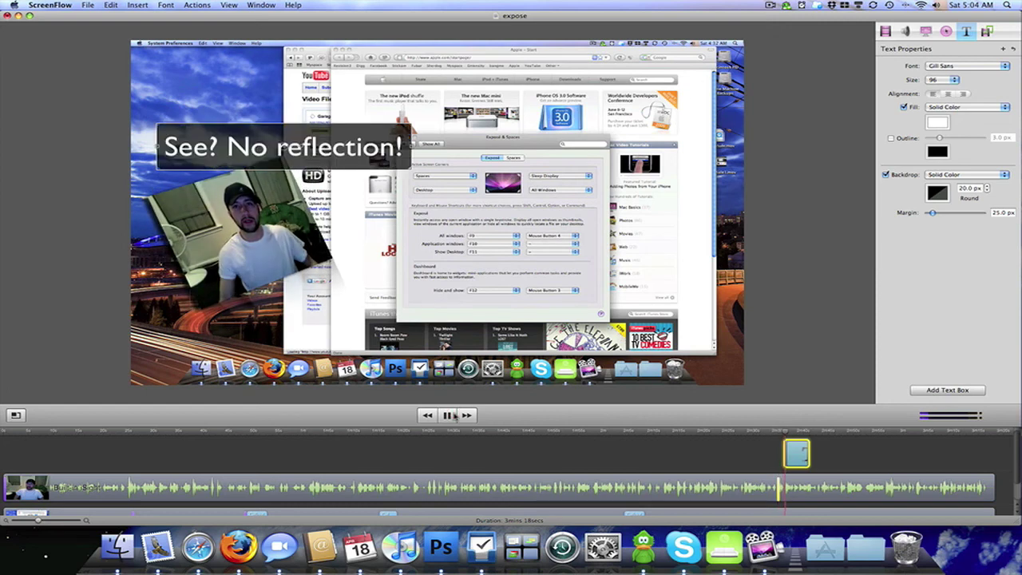
pyautogui.click(451, 415)
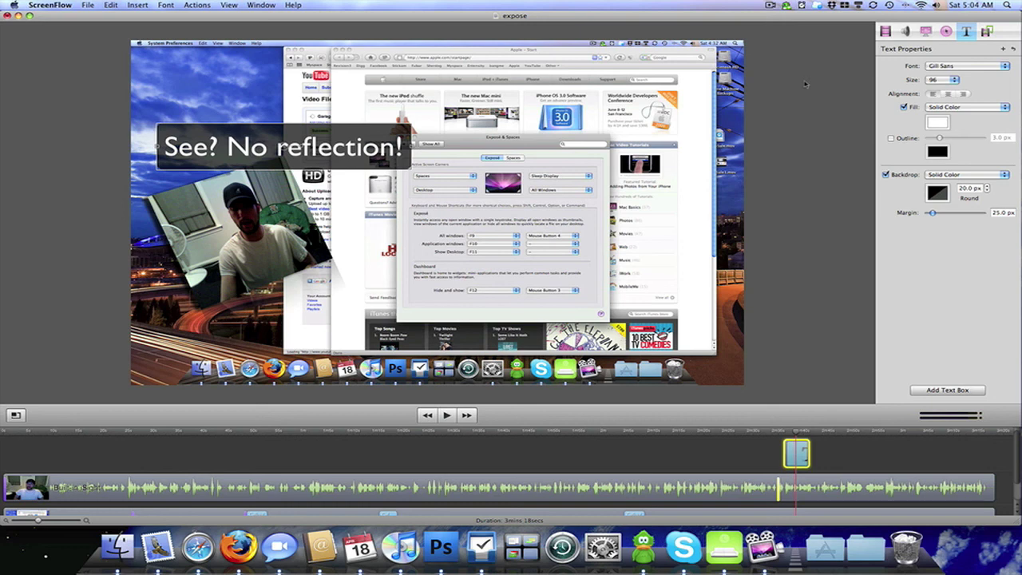